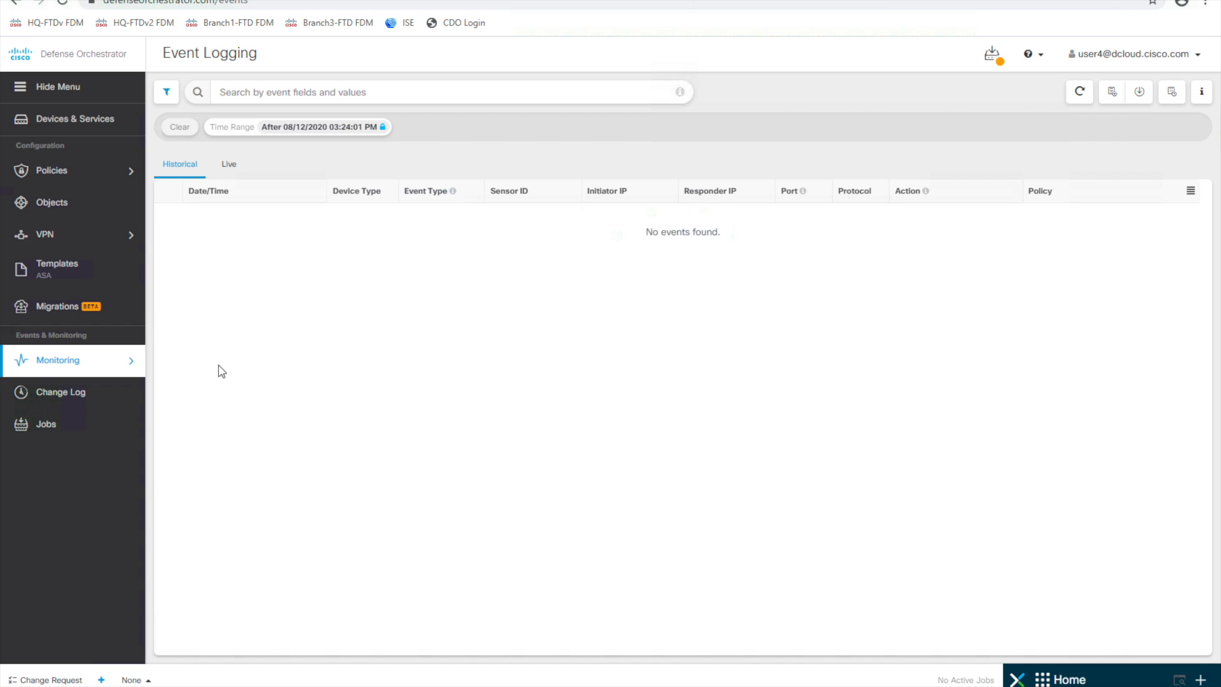
- Show the About Events help panel explaining Secure Event Connector setup on the Event Logging page
click(1202, 96)
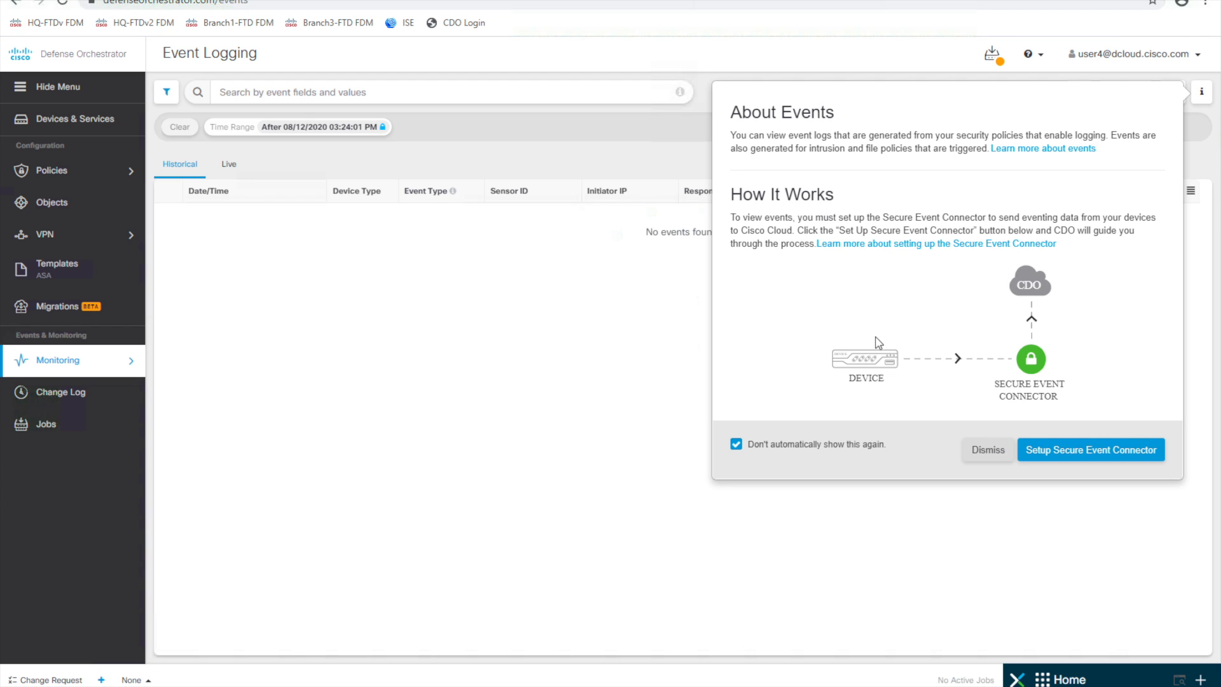
- Launch the on-premises Secure Event Connector setup to generate SEC bootstrap data
click(1070, 457)
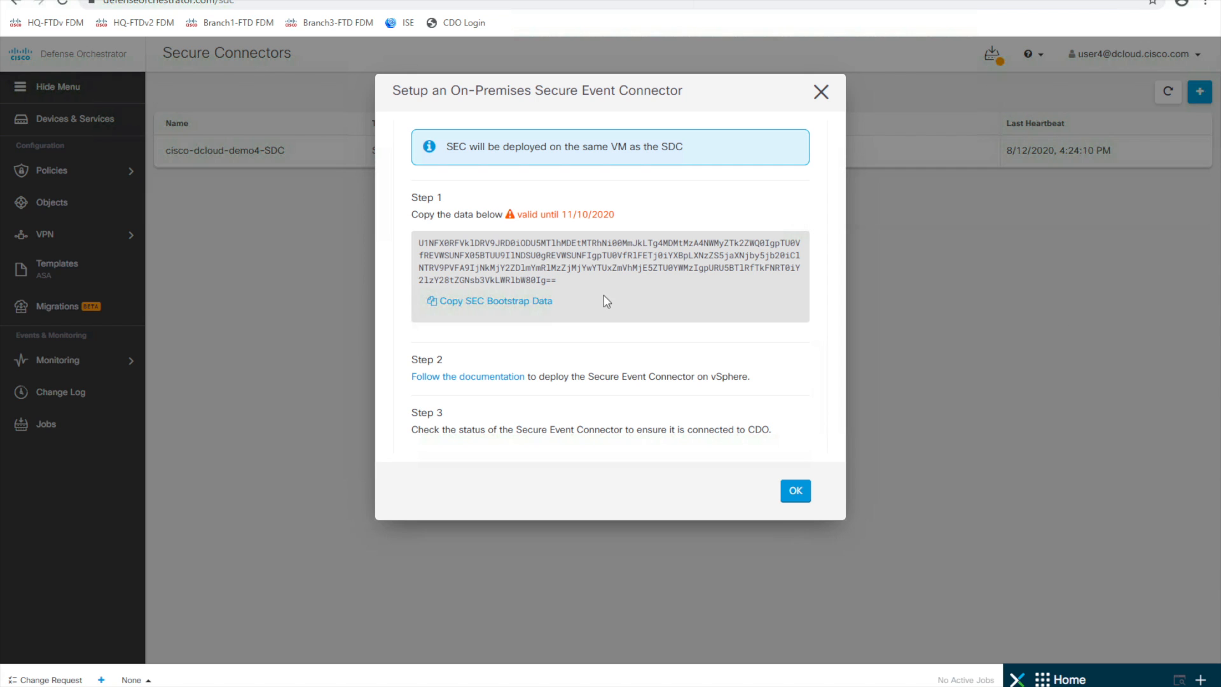
- Copy the SEC bootstrap data to the clipboard and dismiss the setup instructions
click(488, 305)
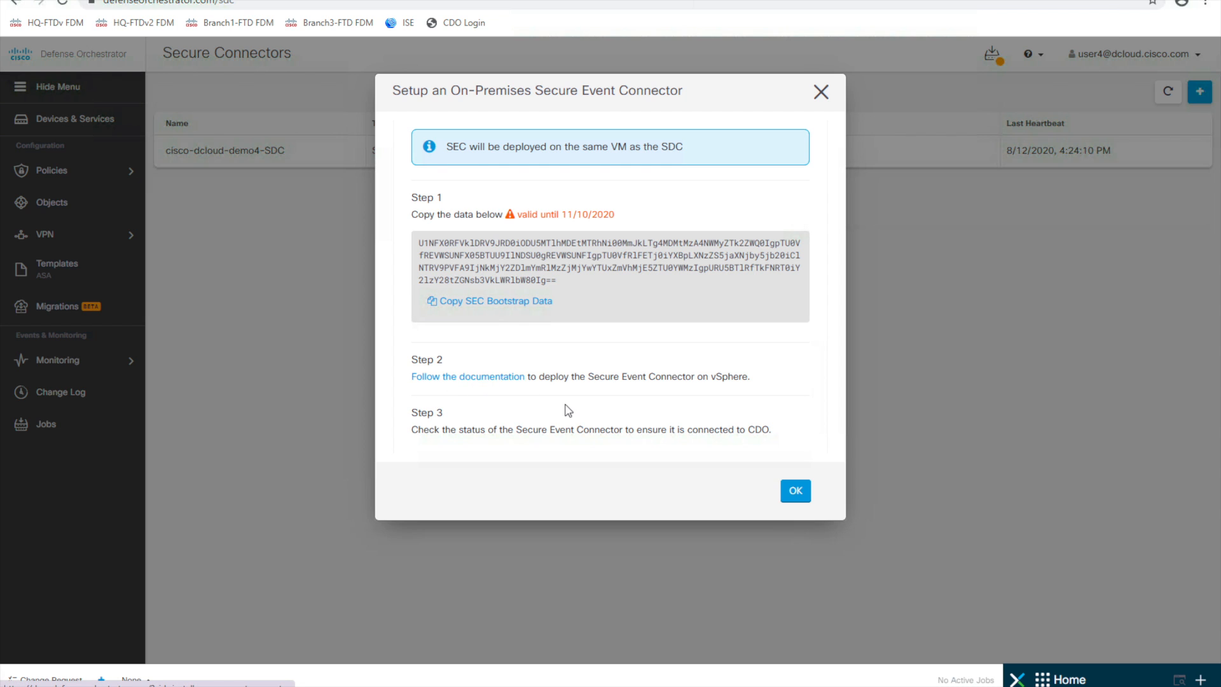
click(797, 498)
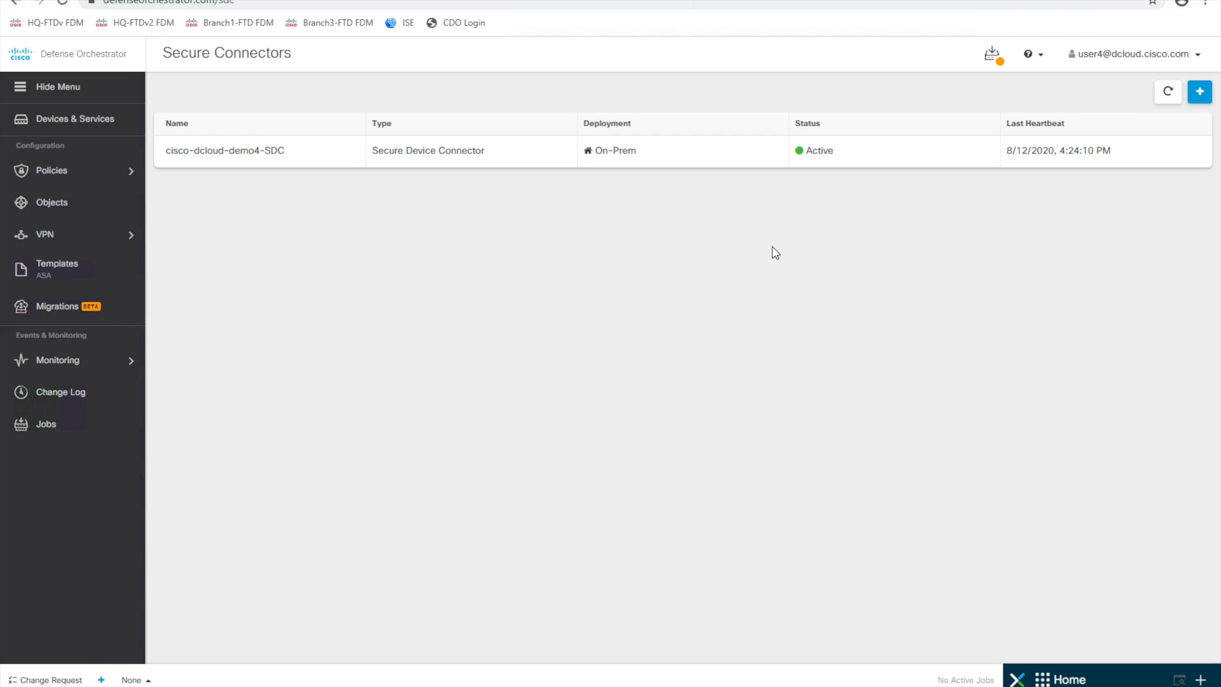
mouse_move(553, 685)
- Close the old SDC terminal session in PuTTY
click(585, 635)
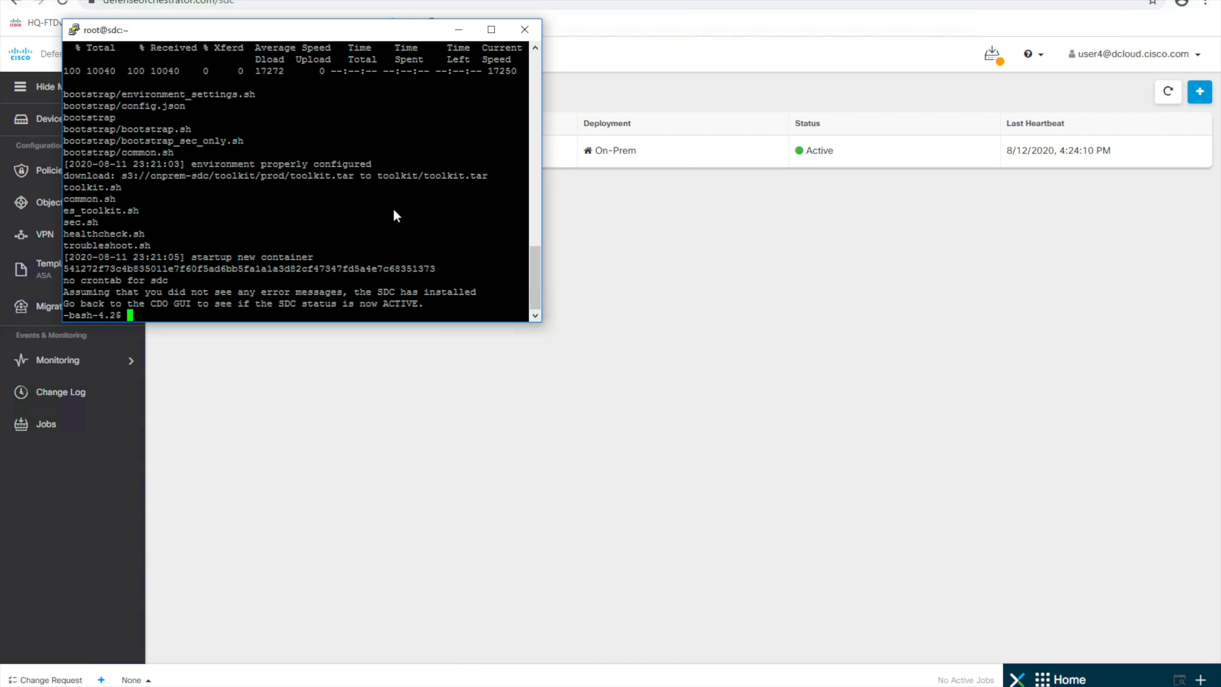
click(524, 29)
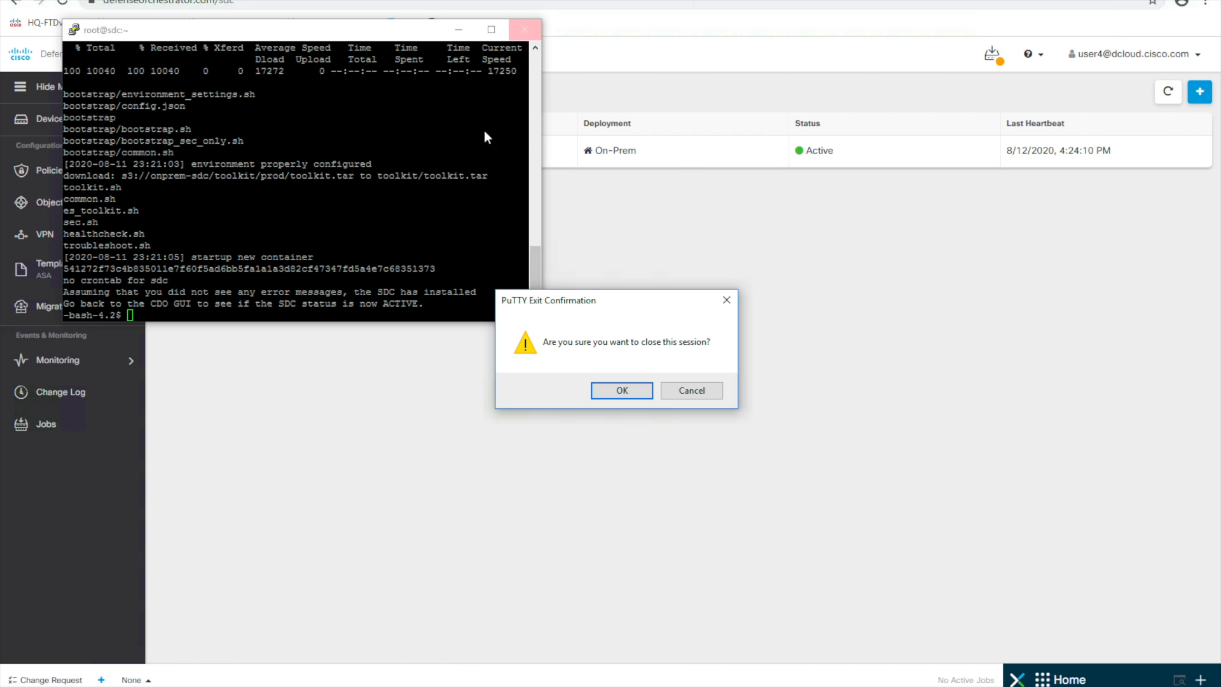
click(617, 394)
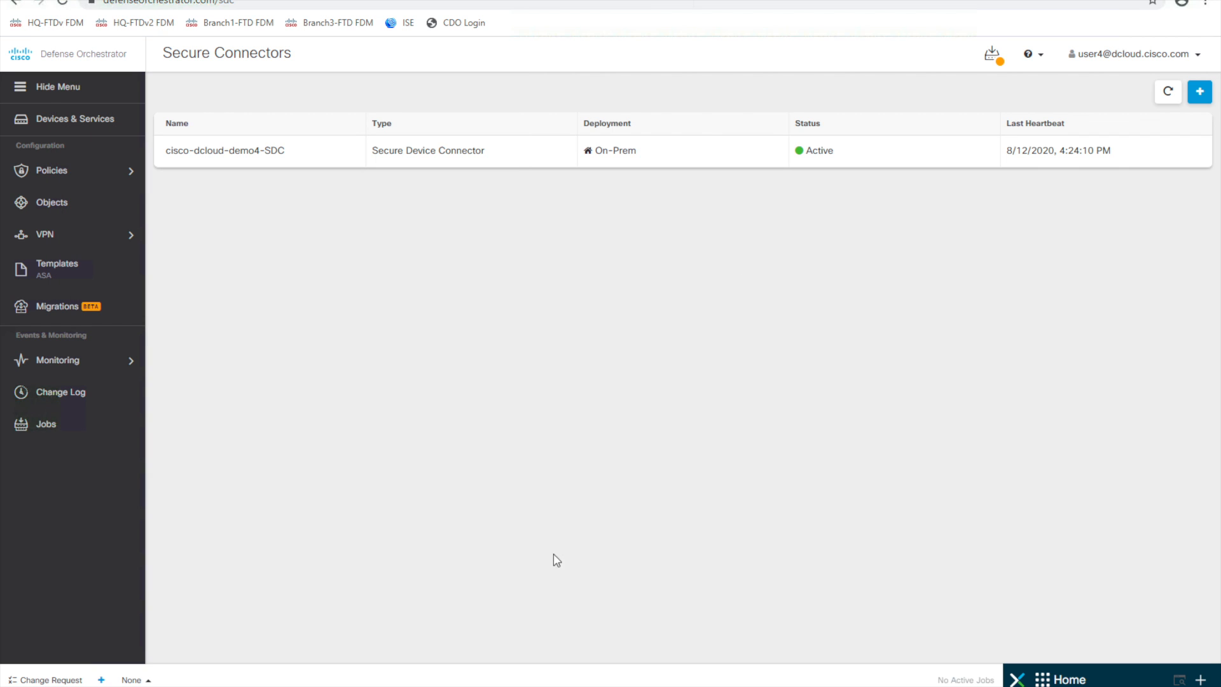
- Open a new SSH session to 198.18.133.180 and log in as root
click(516, 686)
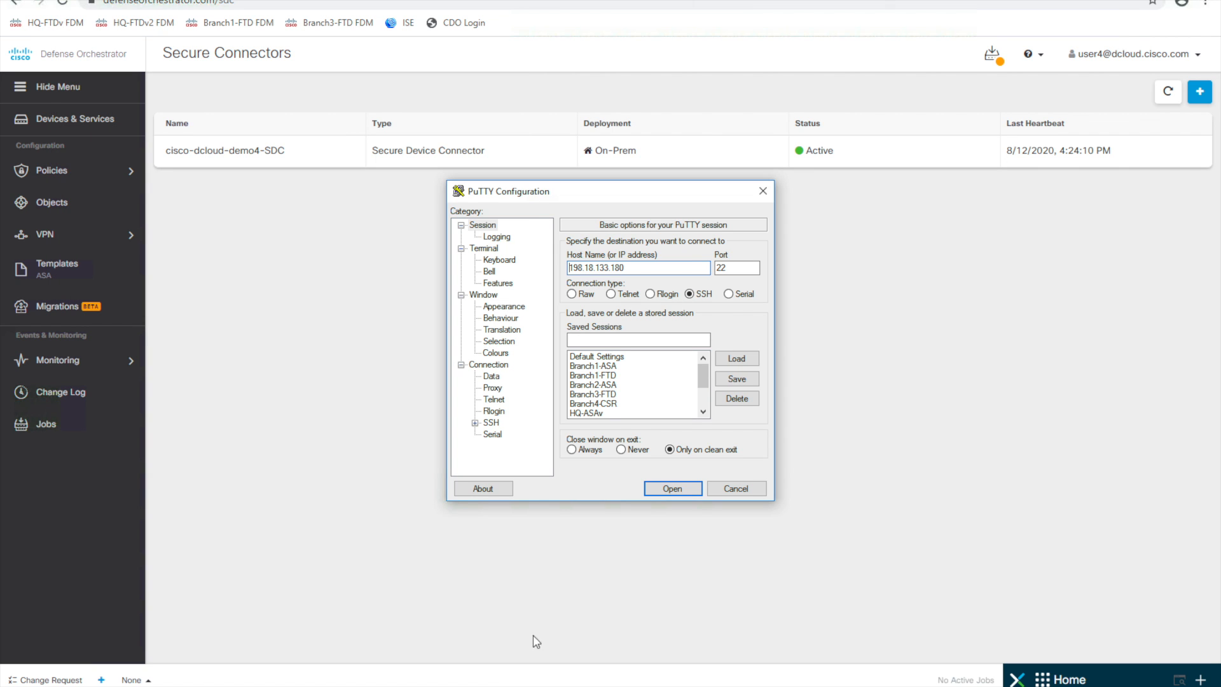
double_click(590, 413)
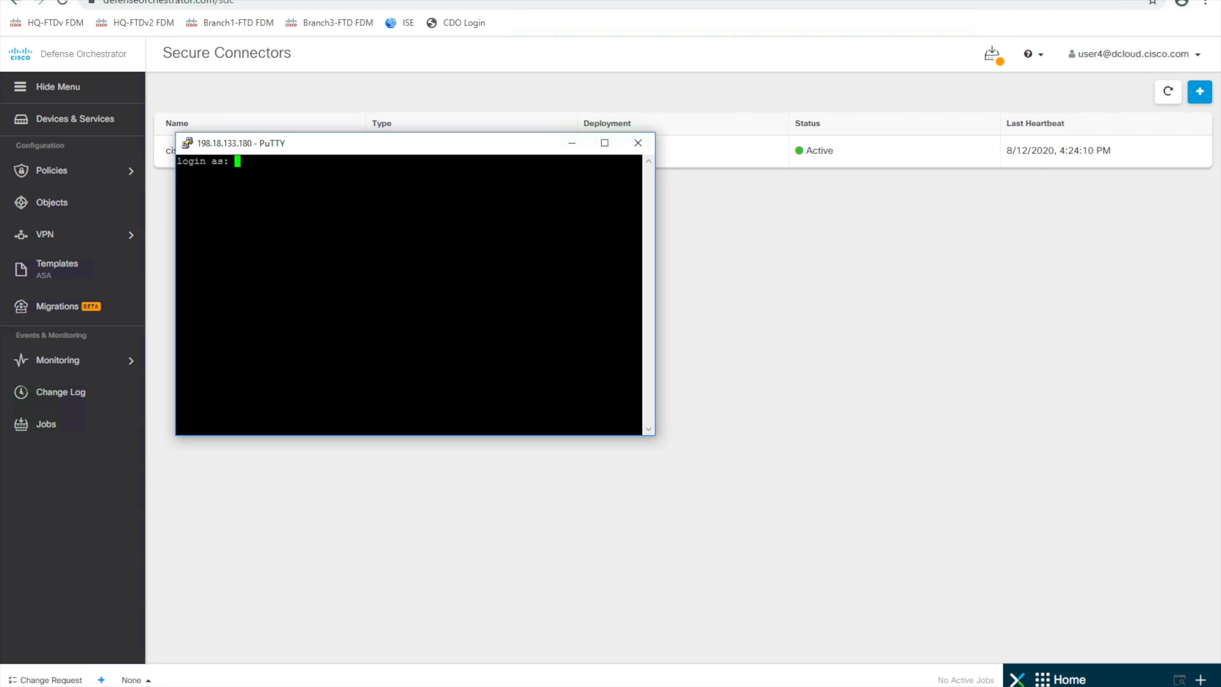
text(root)
key(Return)
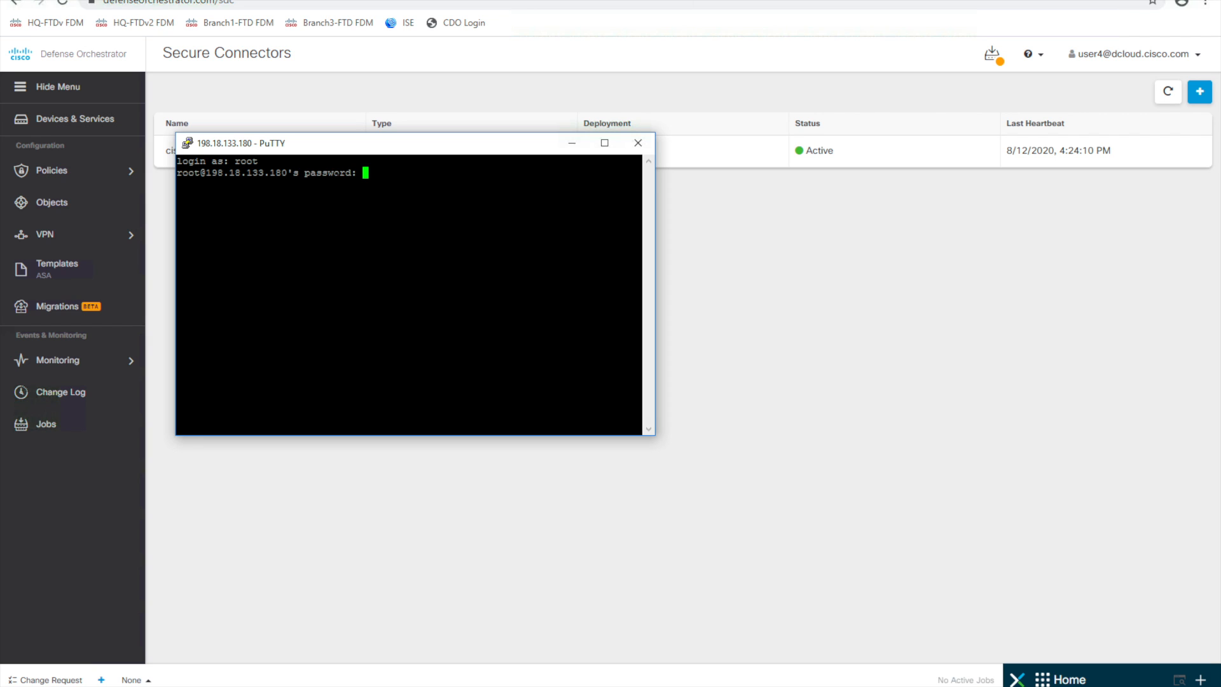
key(Return)
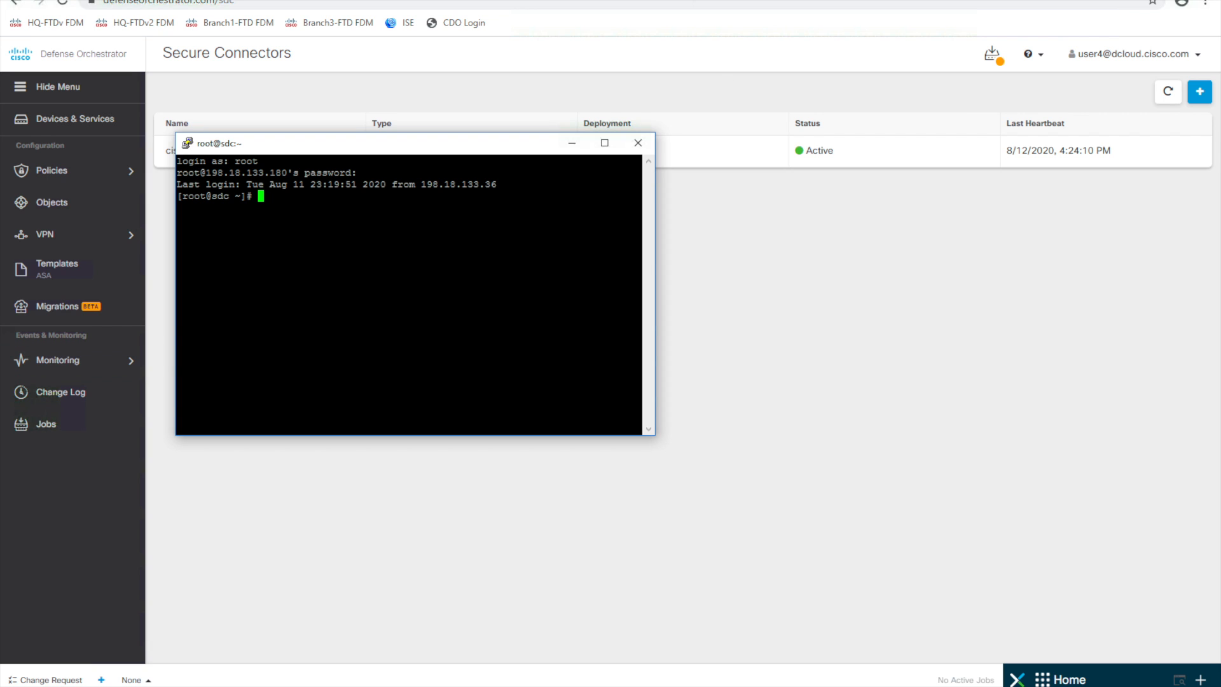
- Switch to the sdc user and run /usr/local/cdo/toolkit/sec.sh setup
text(sudo )
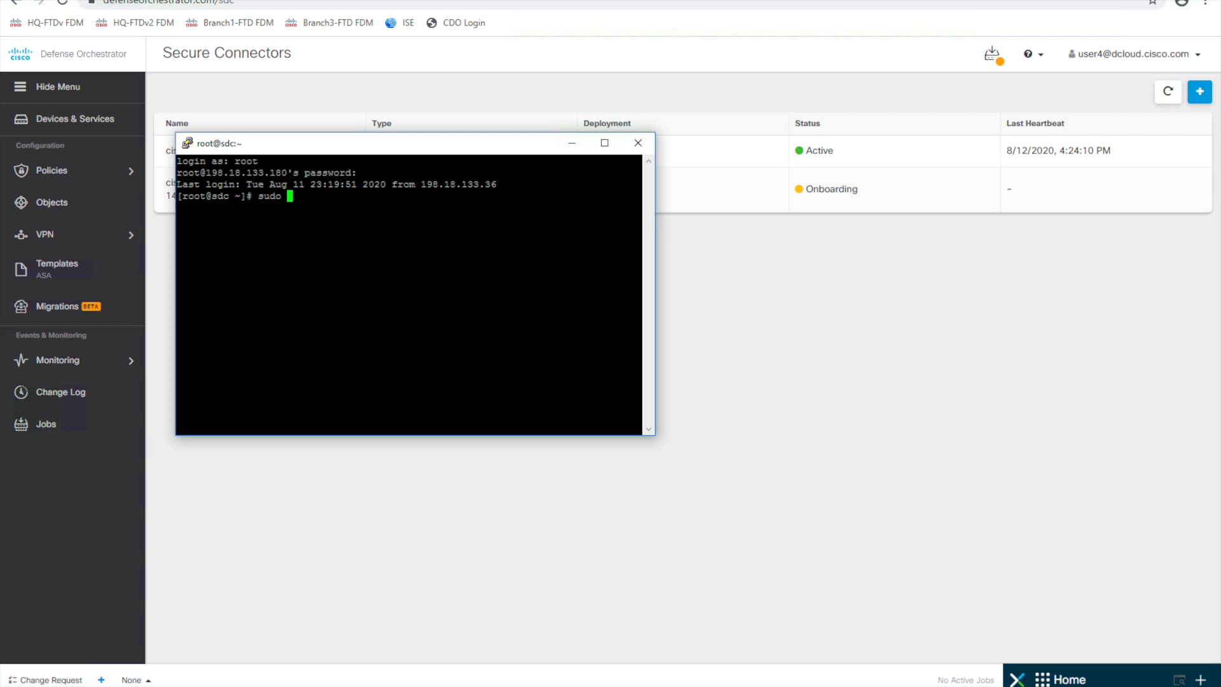
text(su sdc)
key(Return)
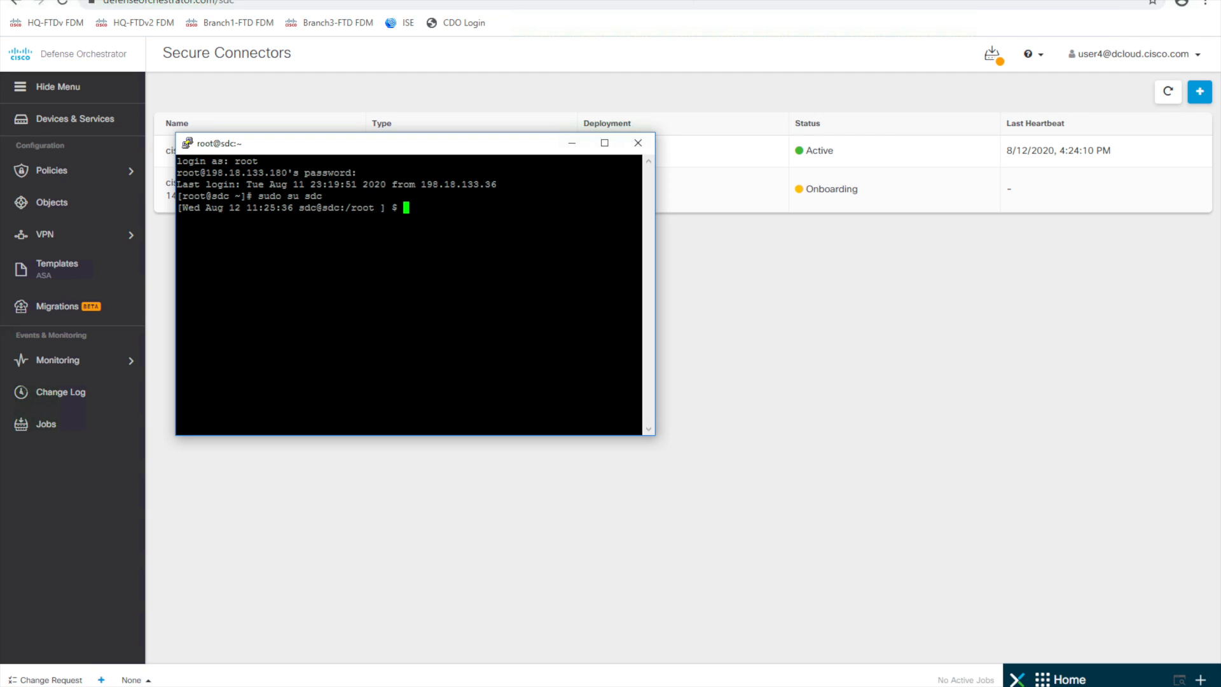
text(/usr/loc)
key(Tab)
text(cdo/toolk)
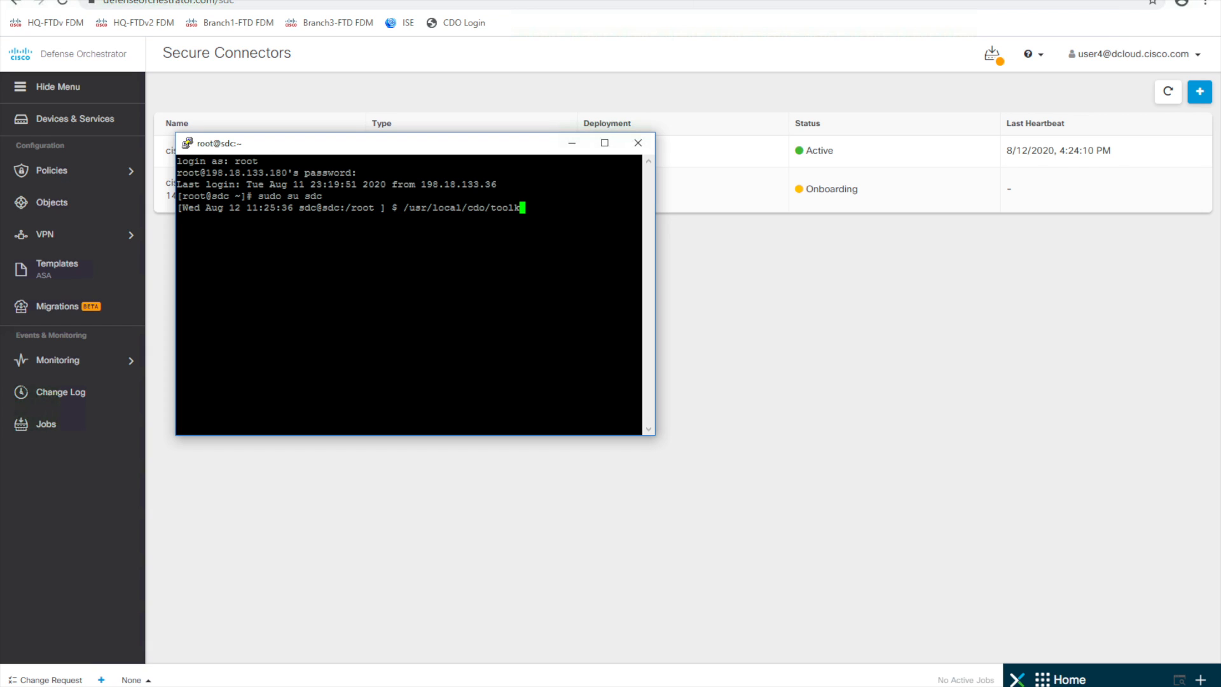
text(it/sec.sh setup)
key(Return)
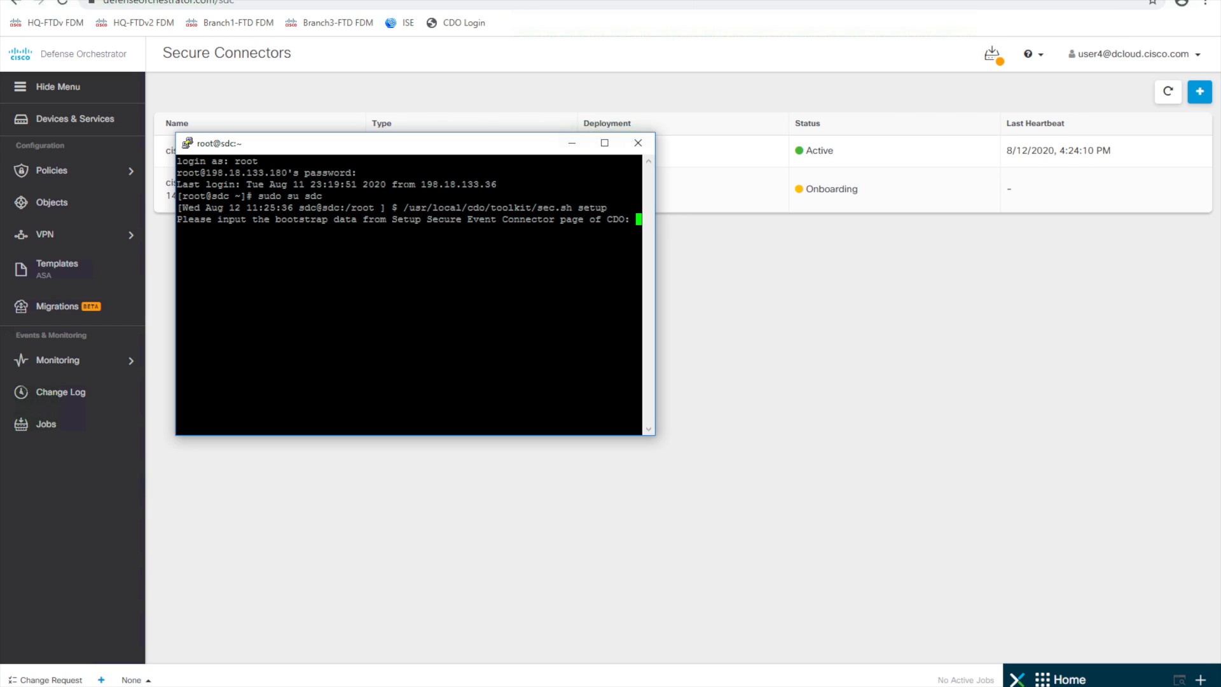
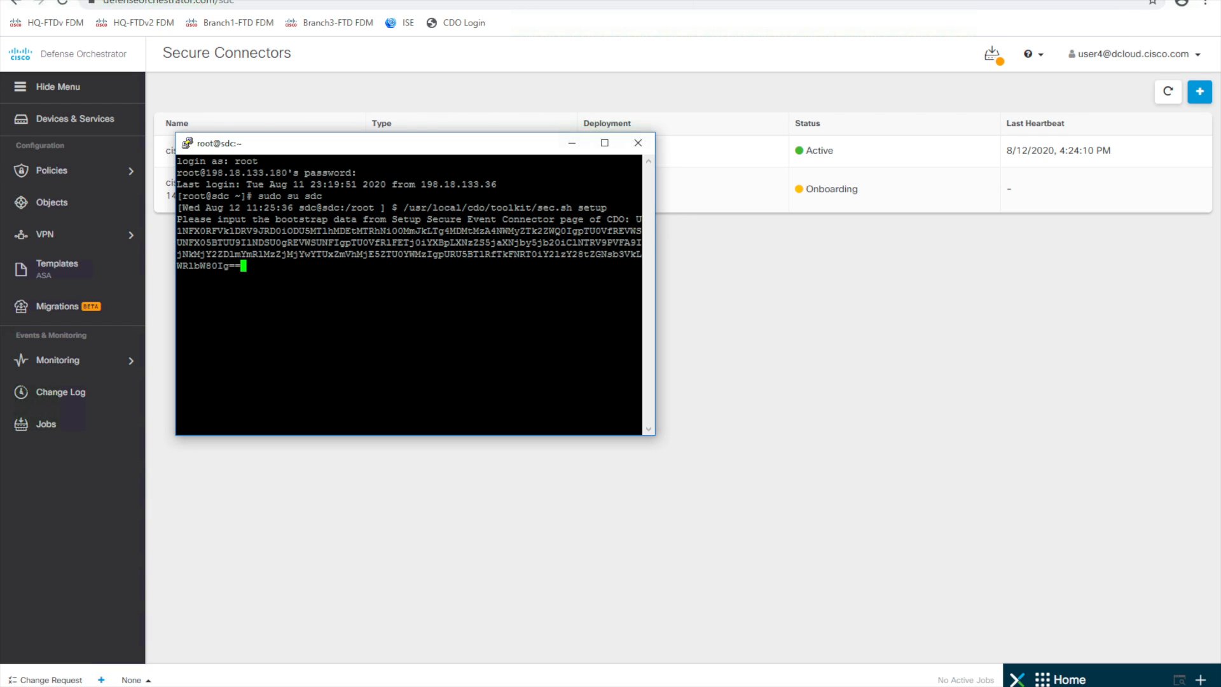
- Paste the SEC bootstrap data to complete onboarding, then close the terminal
key(Return)
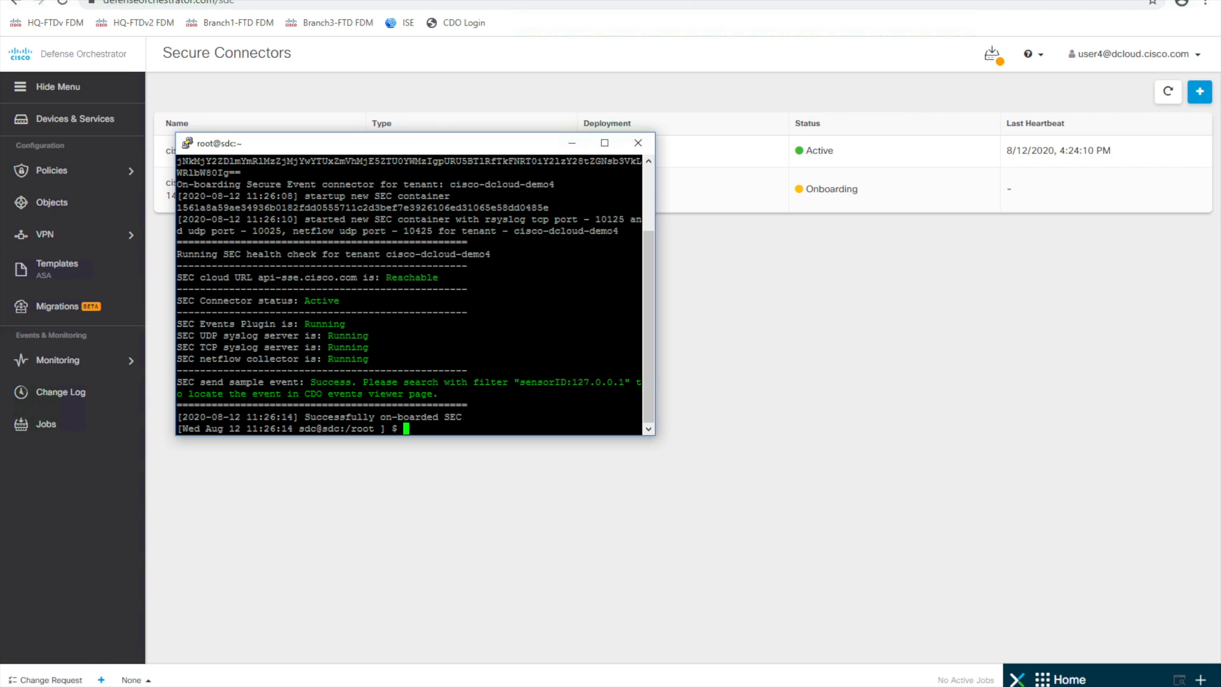
click(641, 145)
- Refresh Secure Connectors to confirm the new SEC is Active, then go to Objects
click(622, 394)
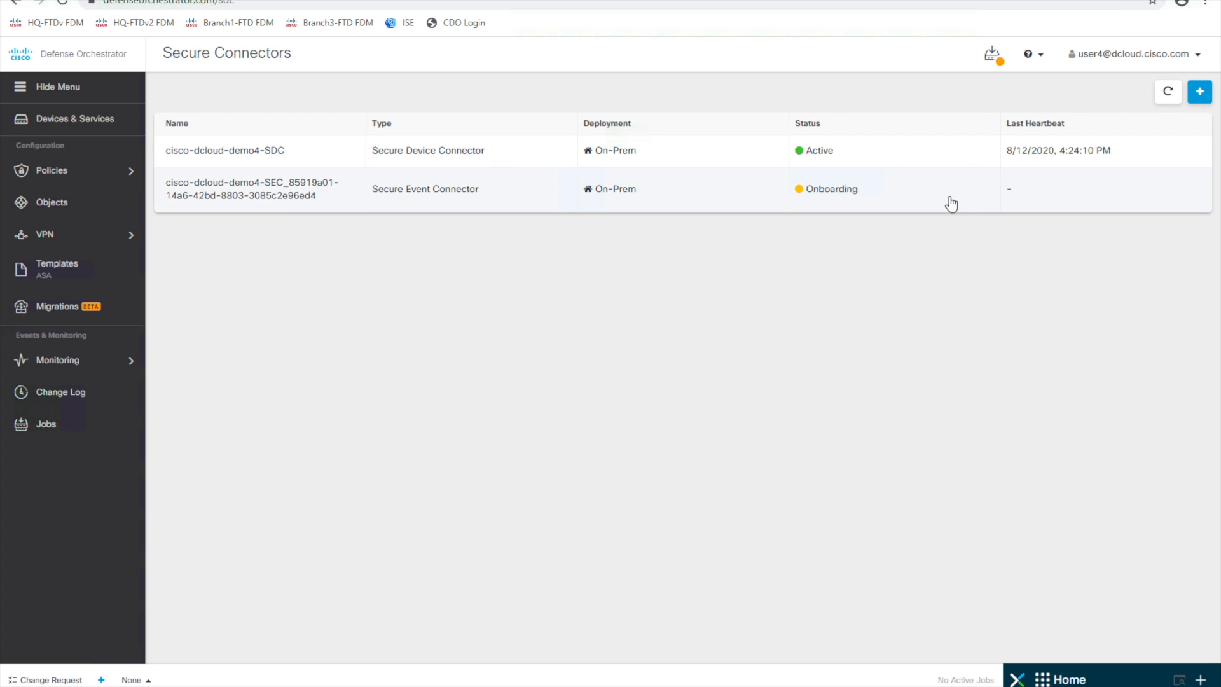
click(1170, 100)
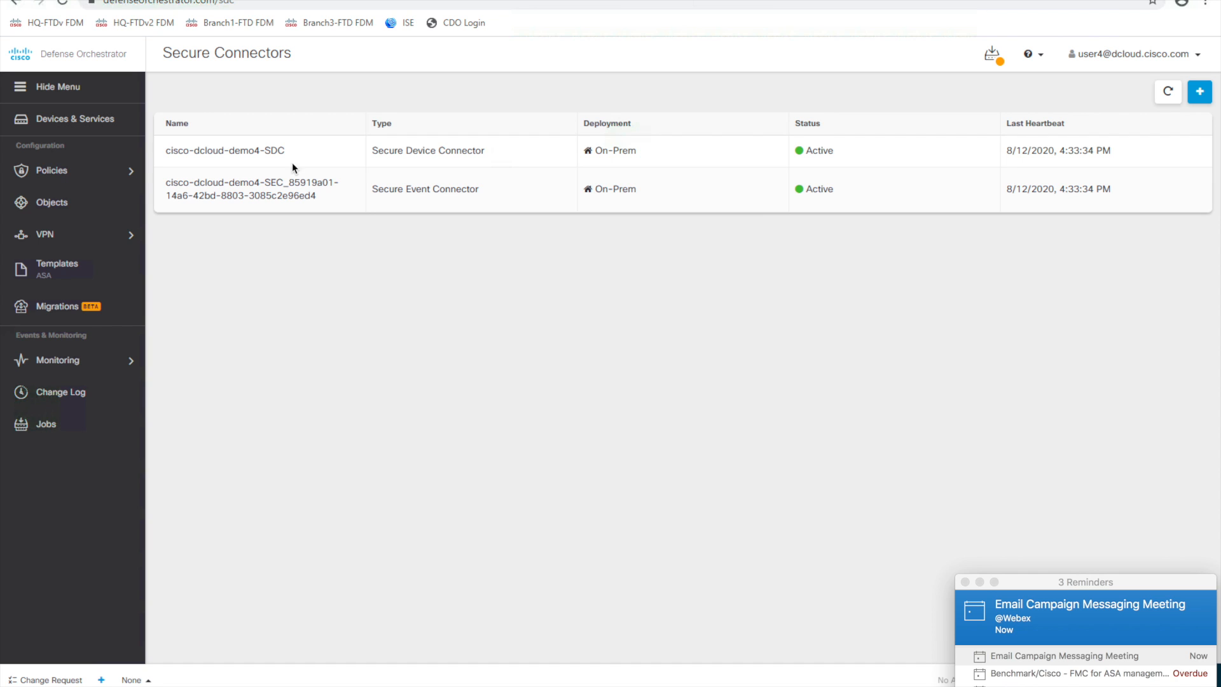
click(49, 200)
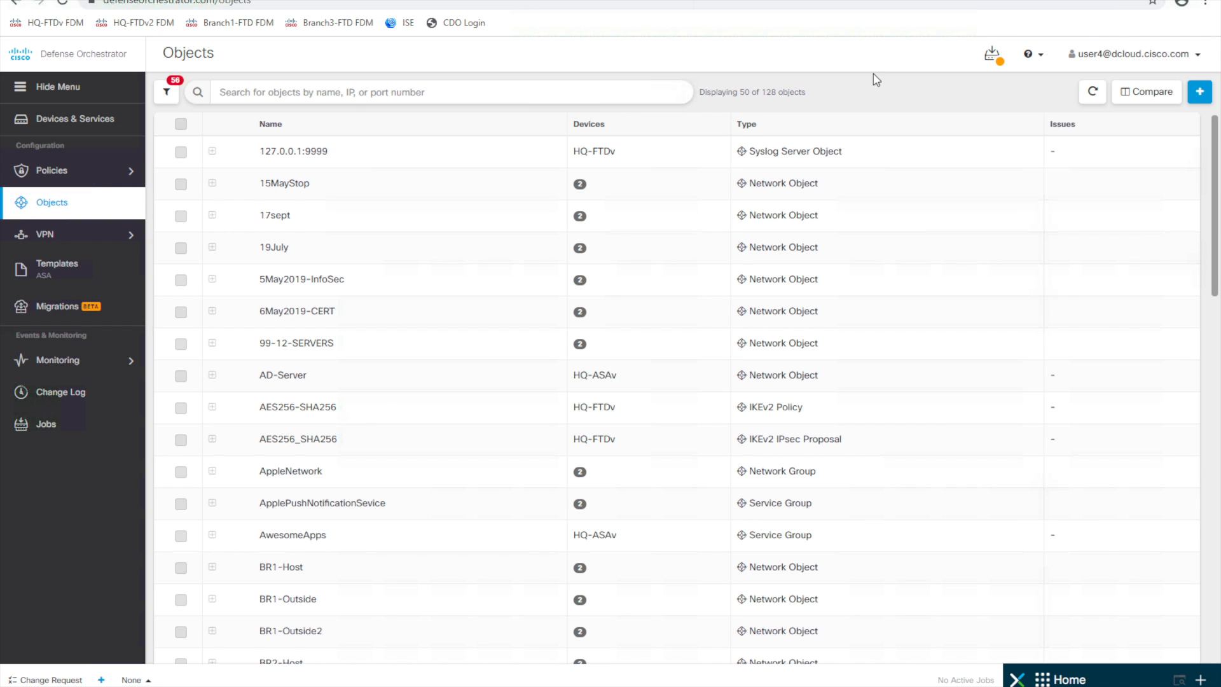
- Add an FTD syslog server object 198.18.133.180, port 10025, using the management interface
click(1200, 95)
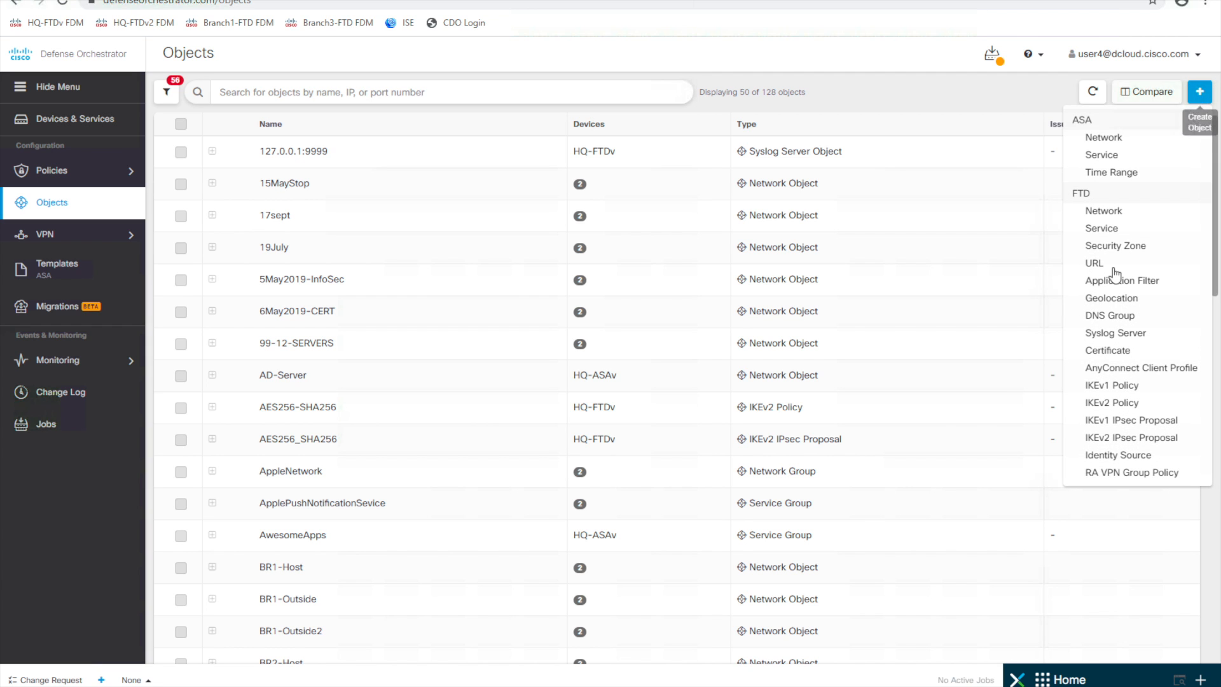
click(1125, 337)
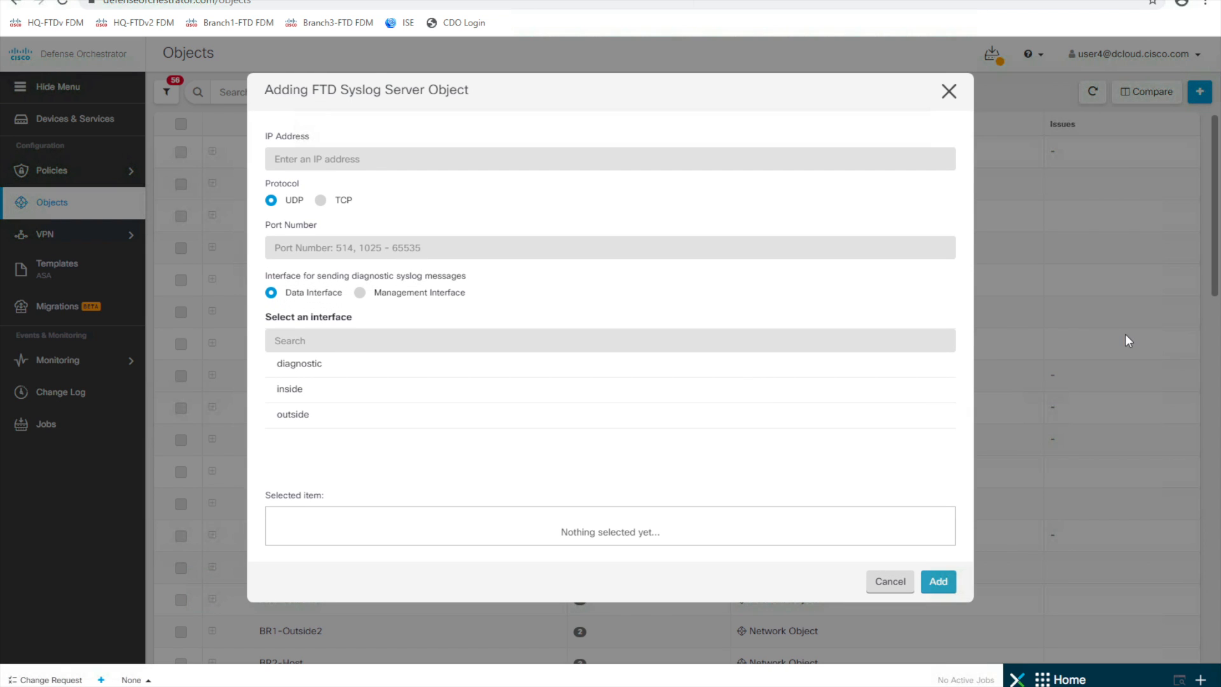
click(391, 162)
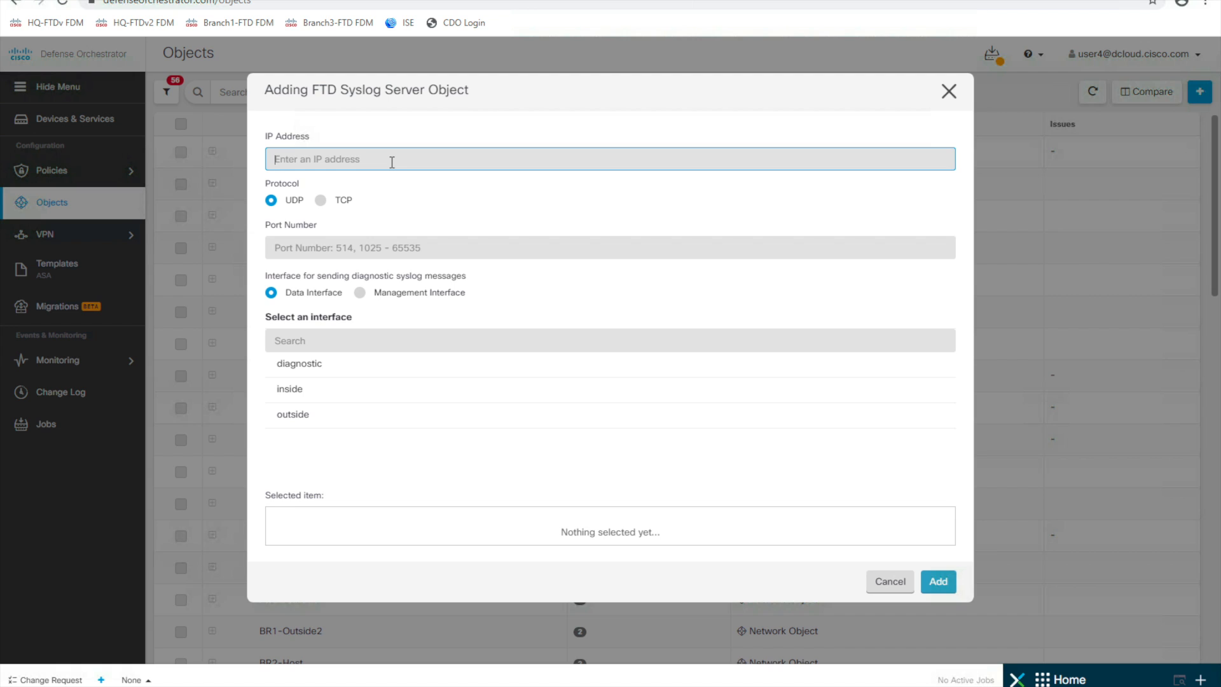
text(198.18.133.180)
click(412, 243)
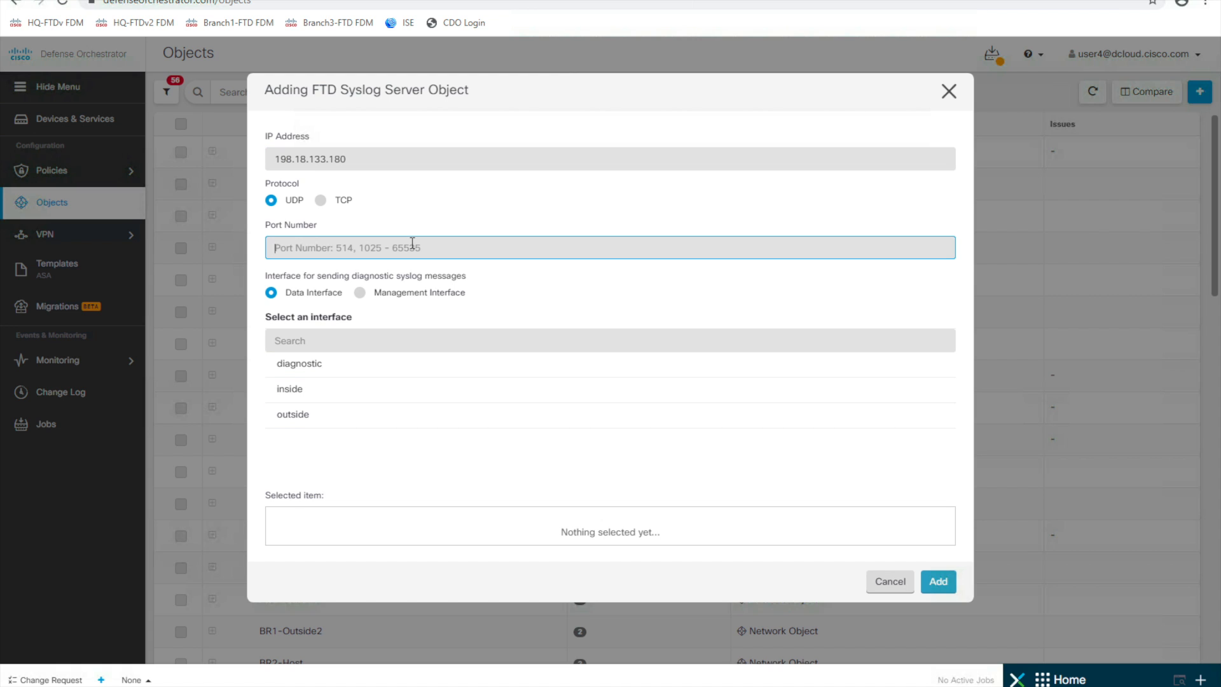
text(10025)
click(360, 293)
click(940, 342)
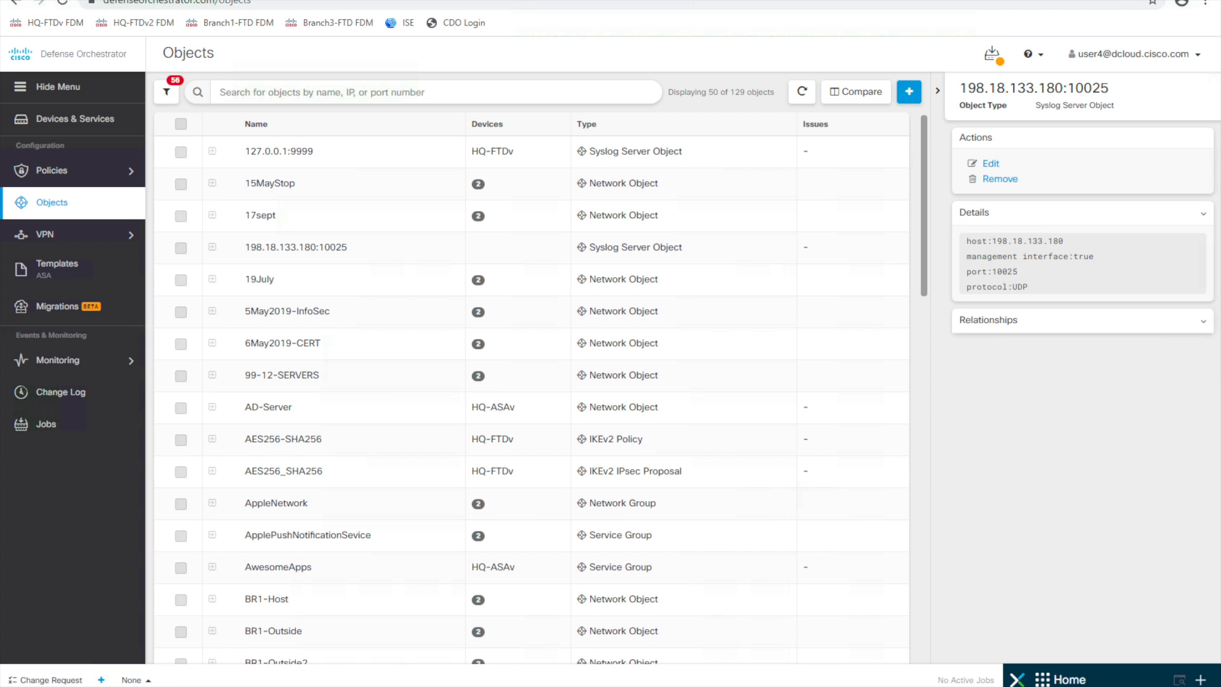
click(61, 129)
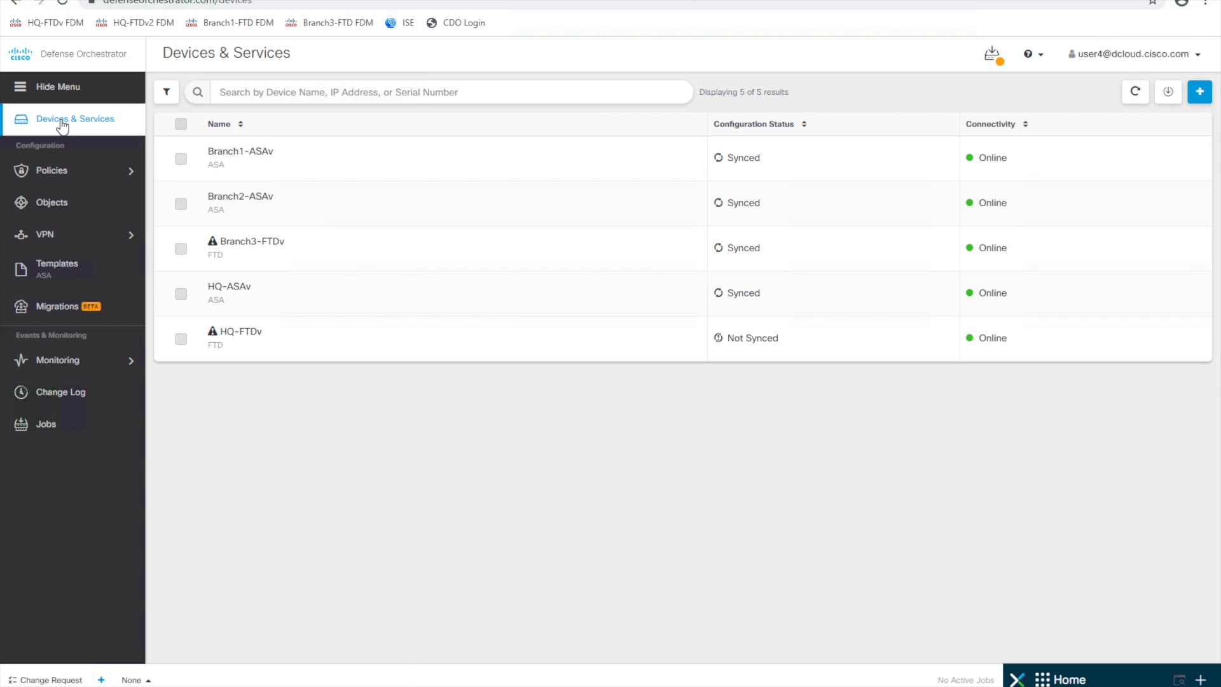
- Select HQ-FTDv in Devices & Services and open its management Settings
click(328, 346)
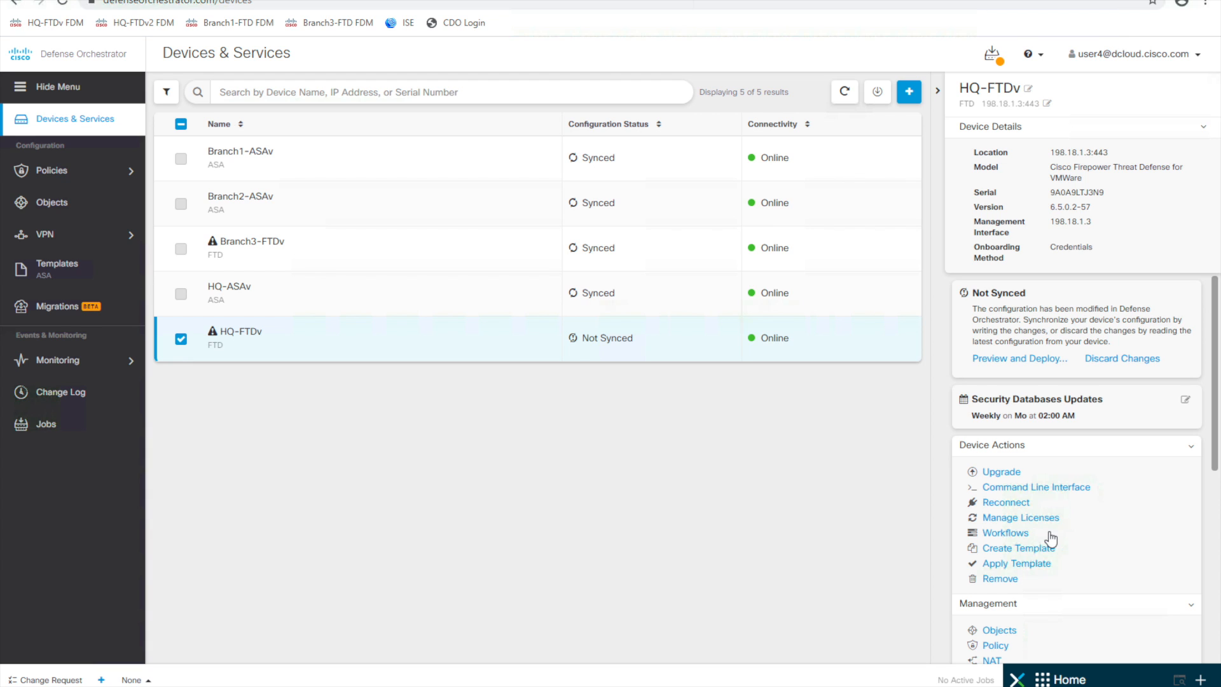
scroll(1050, 537, down, 2)
scroll(1050, 537, down, 1)
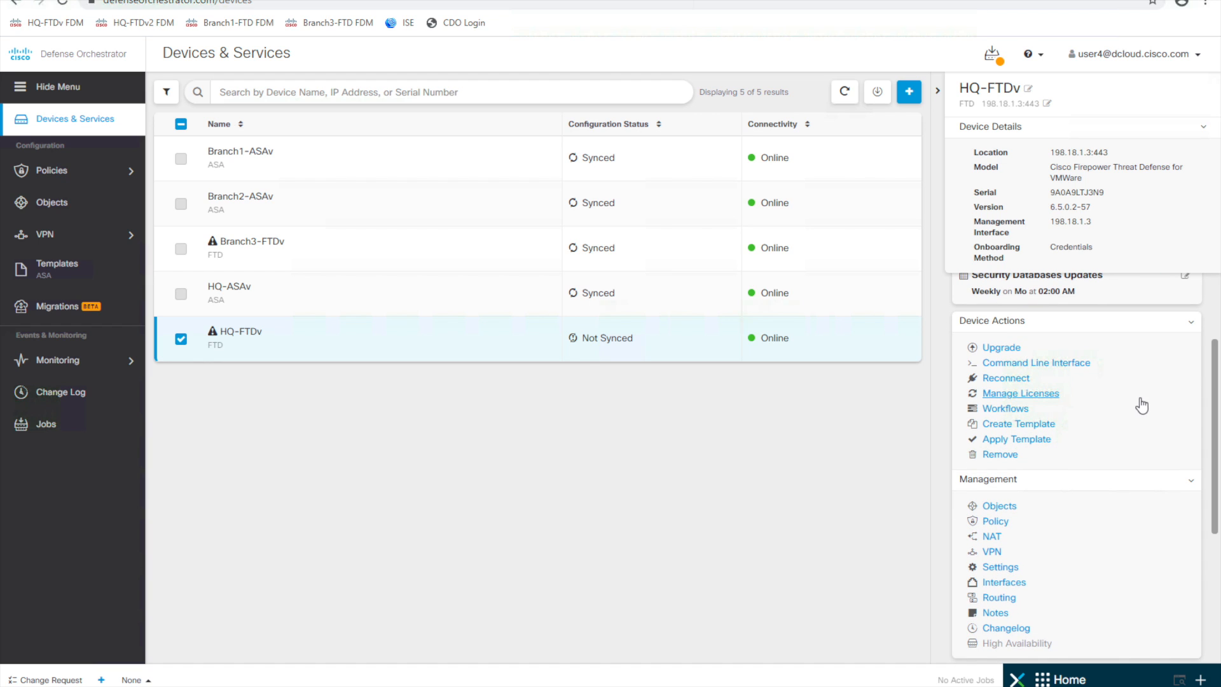
click(1000, 567)
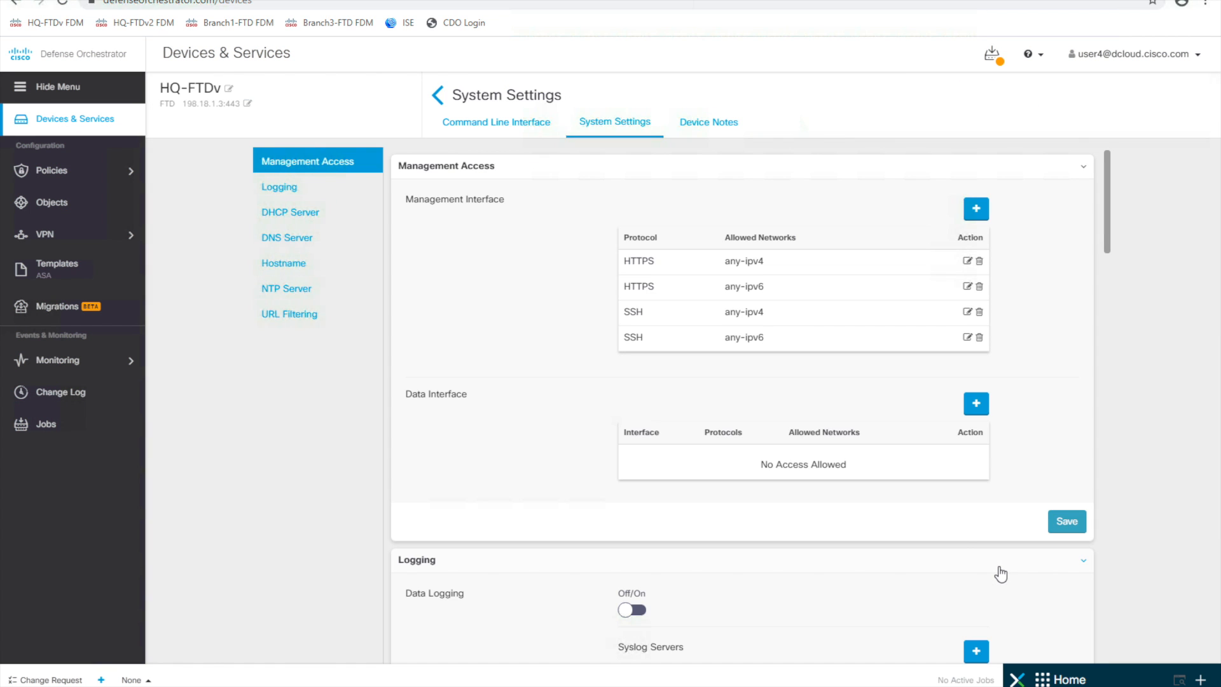
- Enable Data Logging on HQ-FTDv with syslog server object 198.18.133.180:10025
click(278, 190)
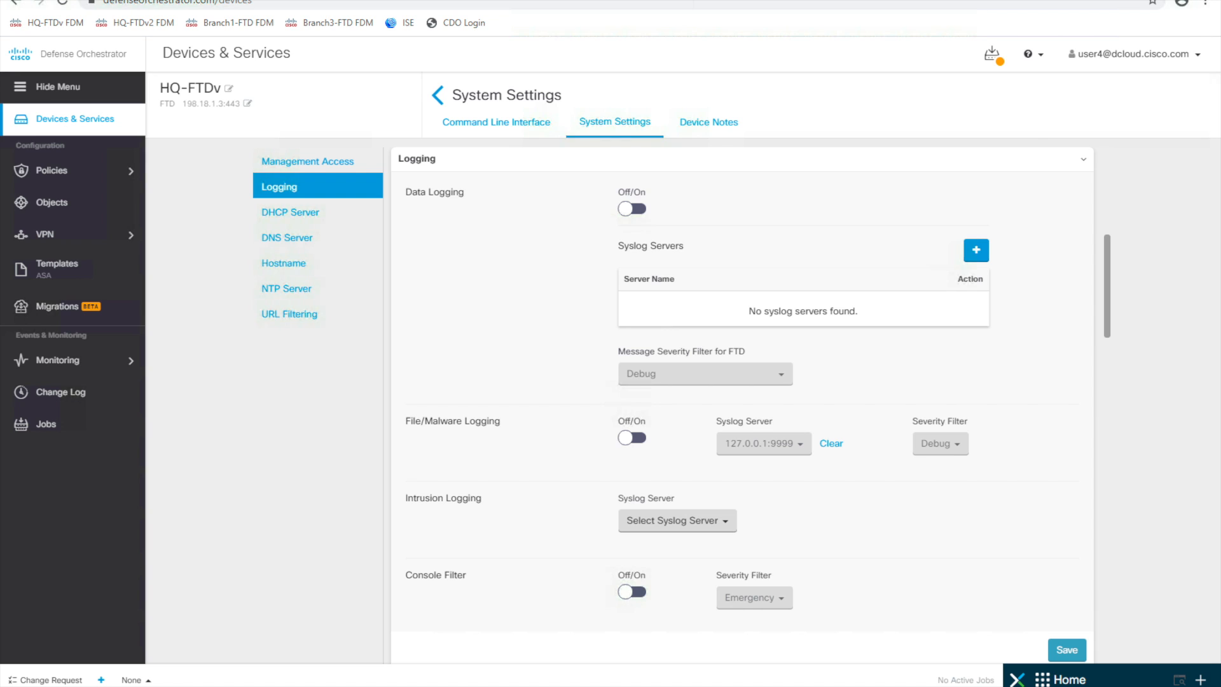
click(639, 209)
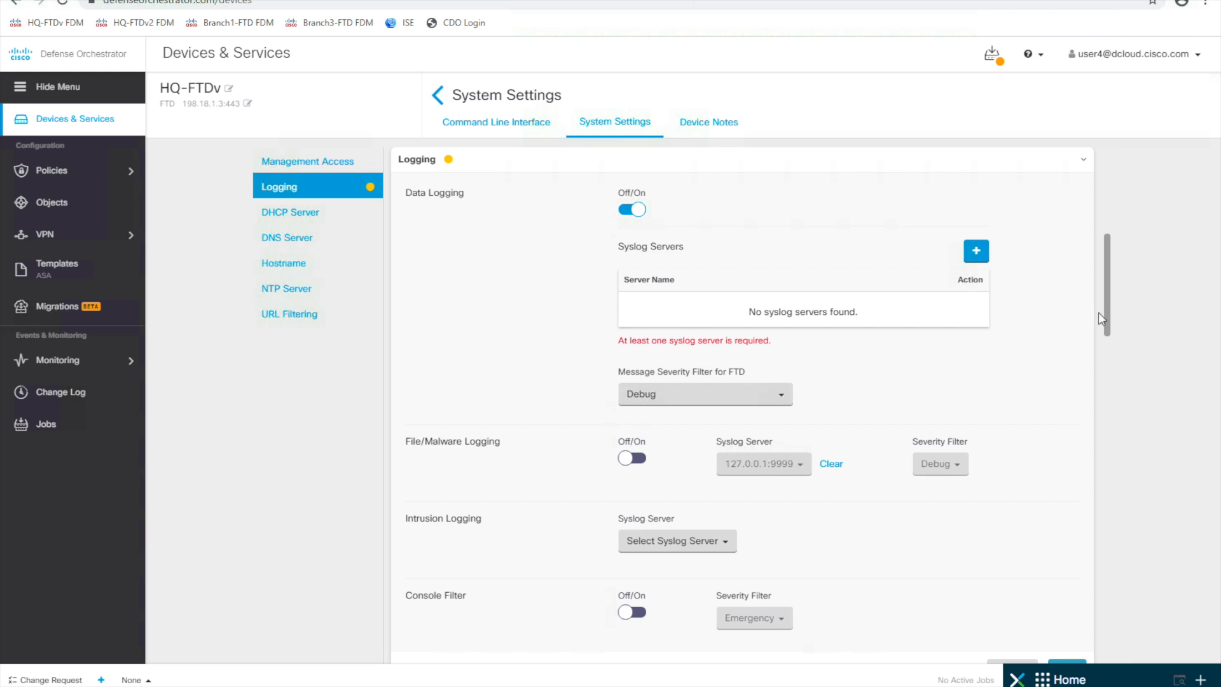
click(977, 254)
click(662, 148)
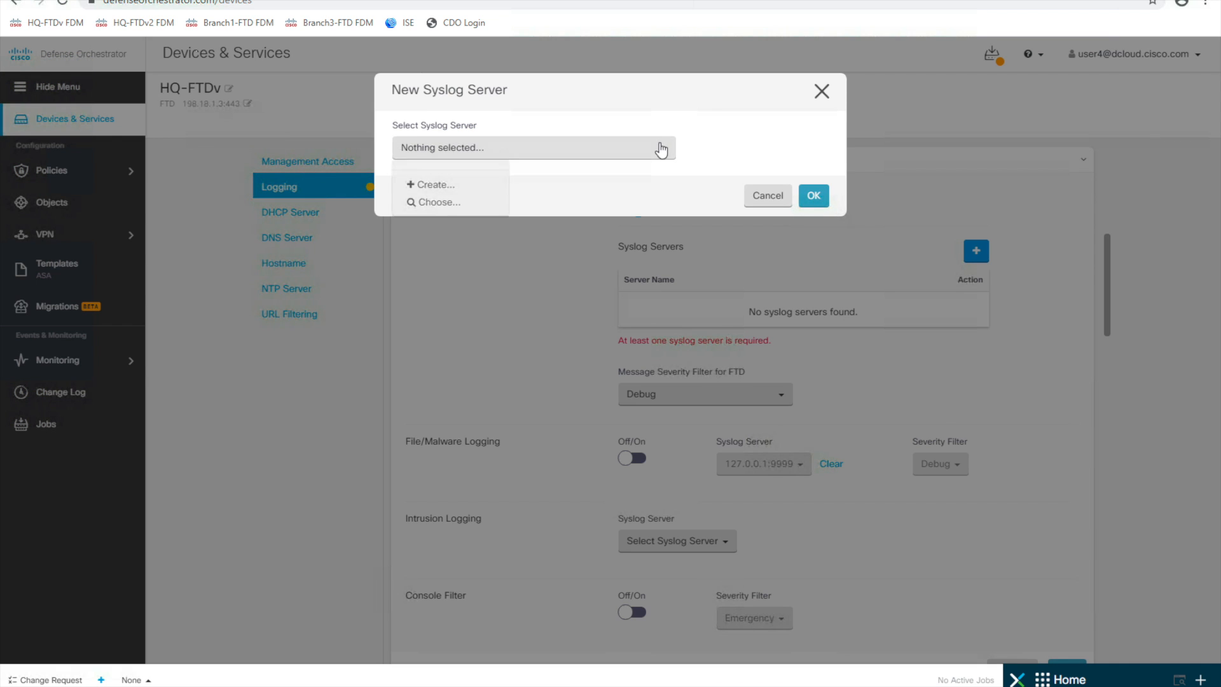
click(431, 204)
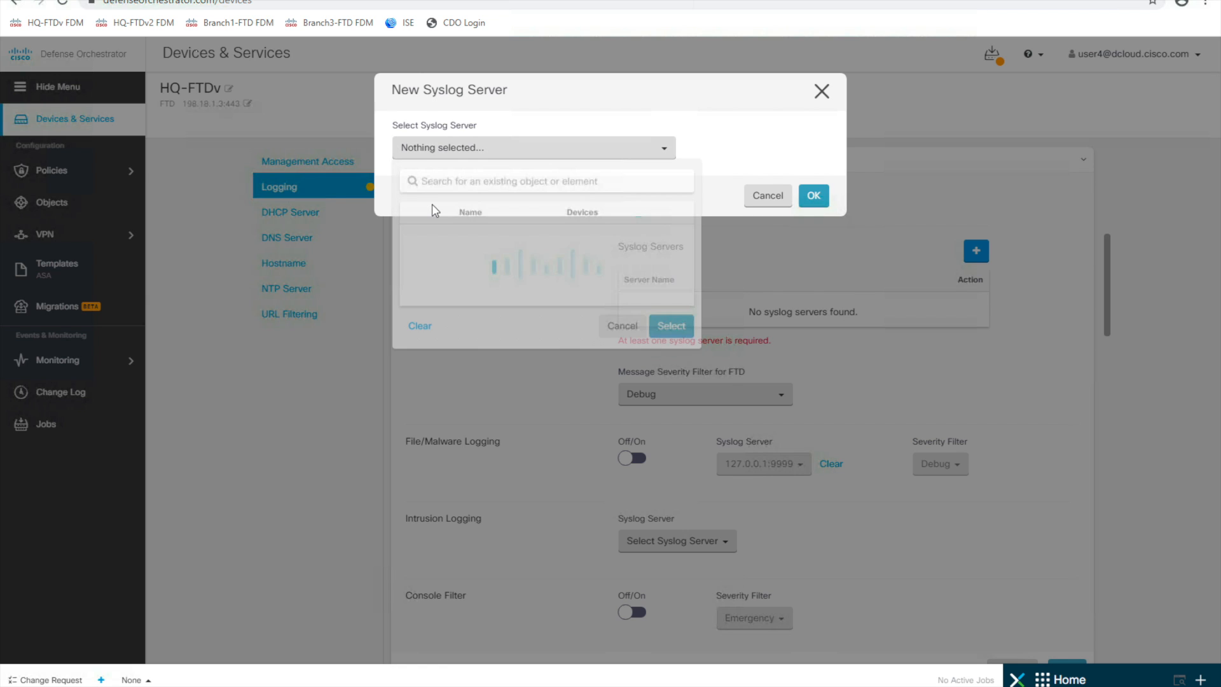
click(480, 279)
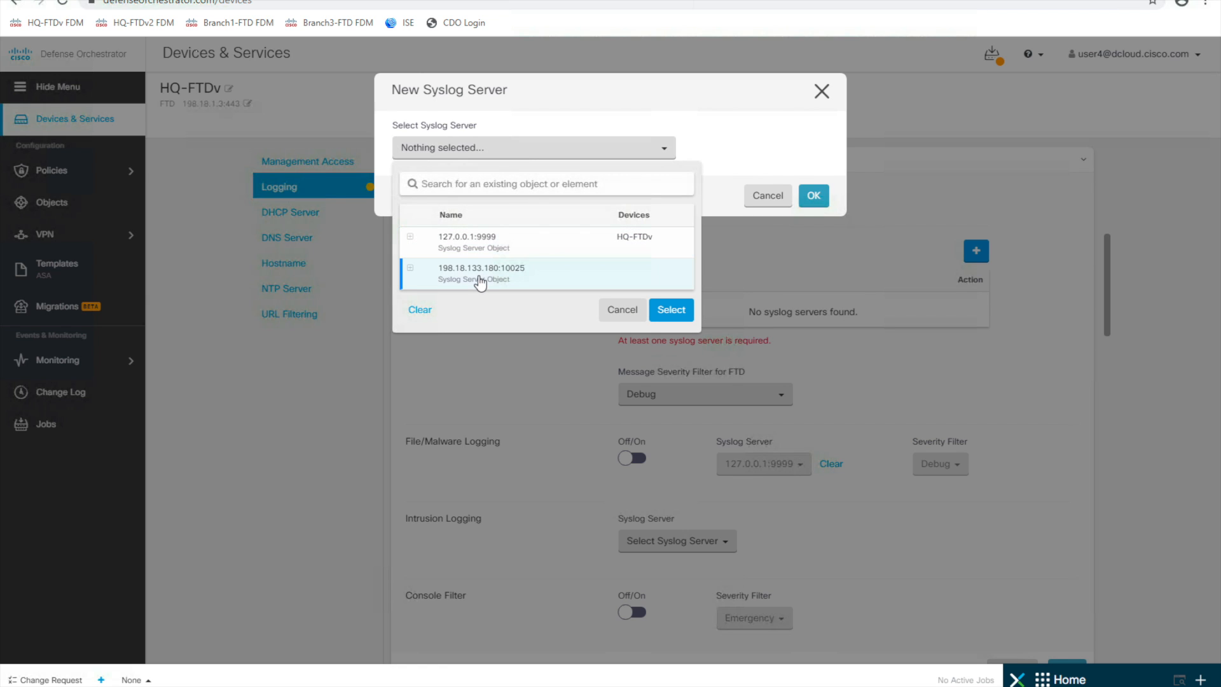
click(677, 310)
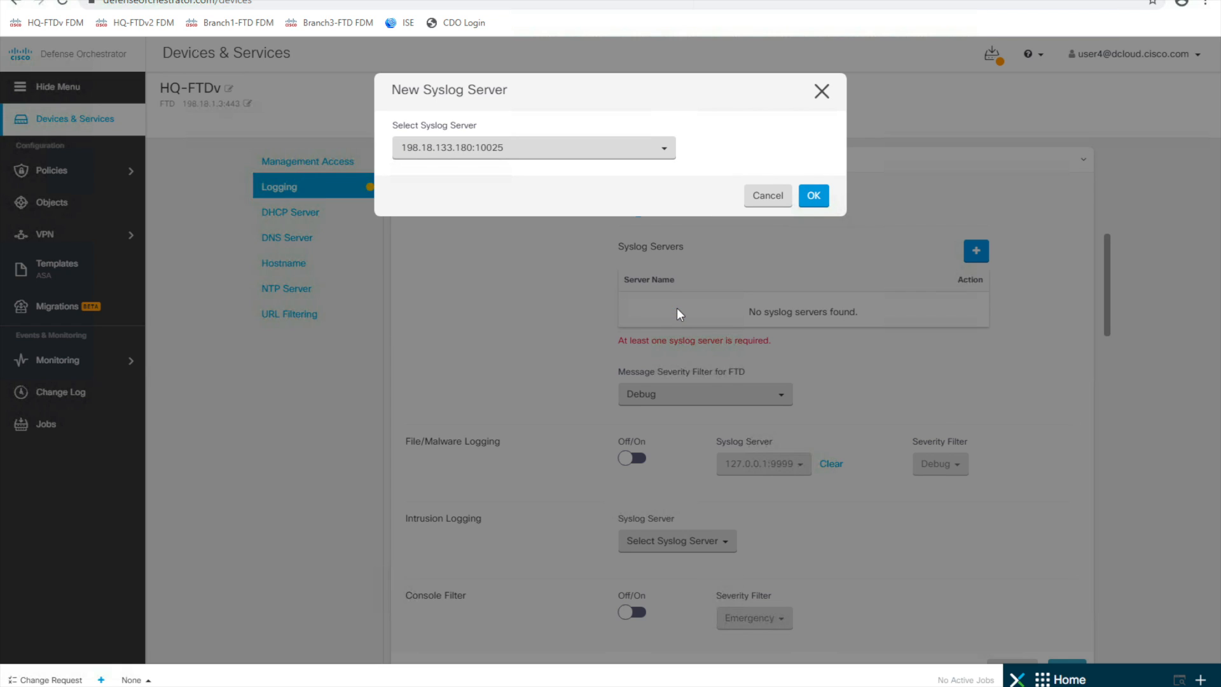
click(813, 201)
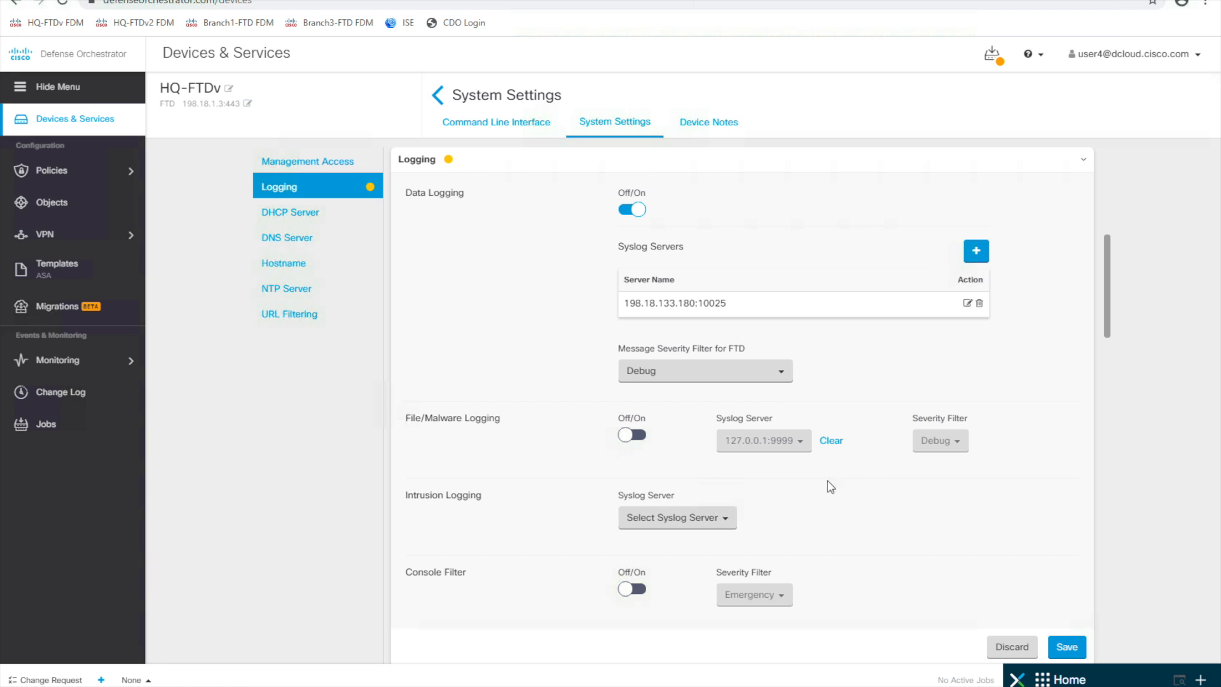
- Turn on File/Malware Logging and send it to syslog server 198.18.133.180:10025
click(634, 437)
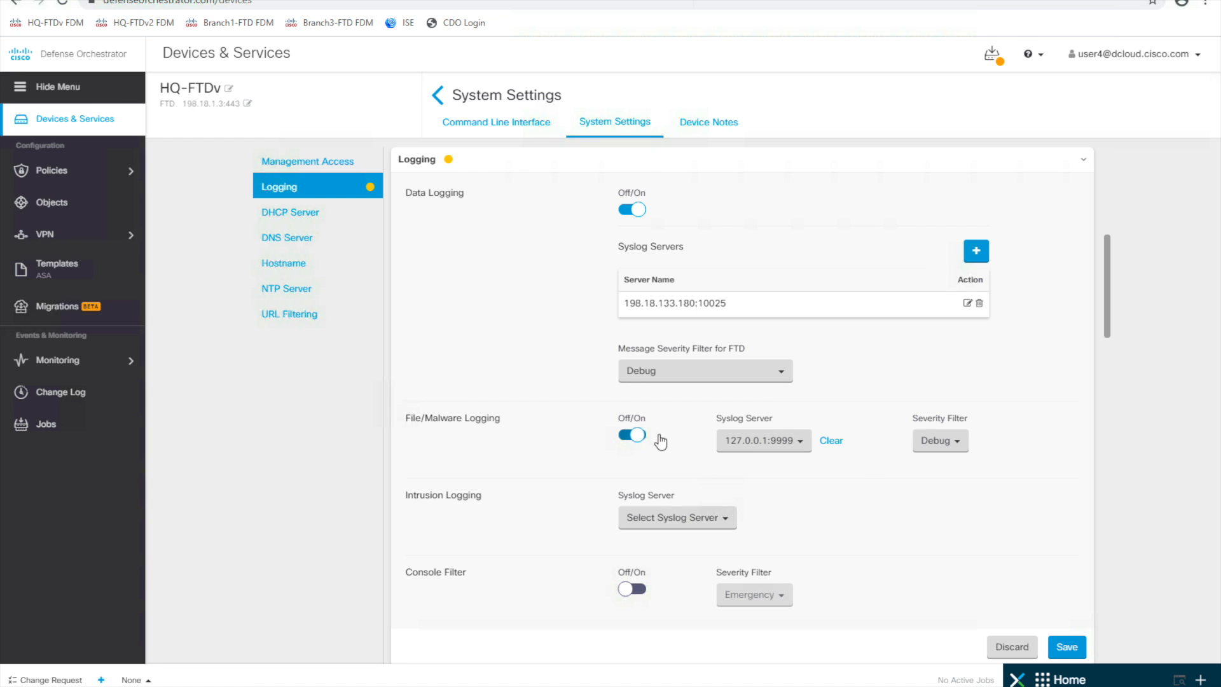
click(796, 448)
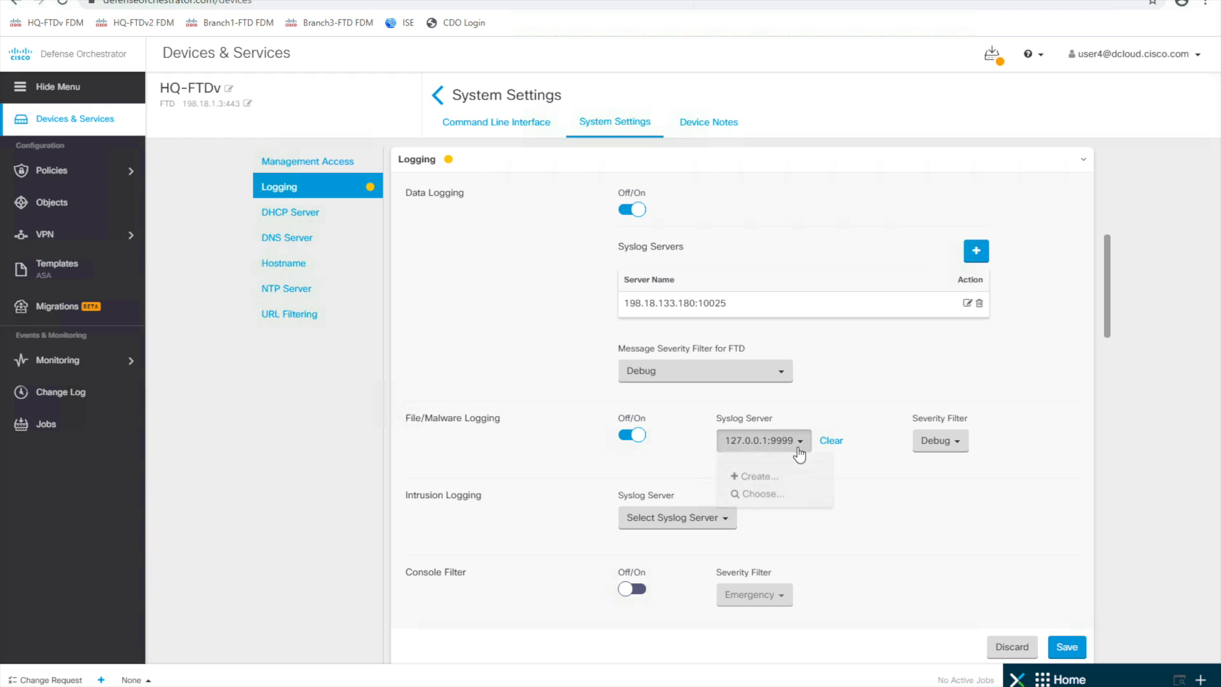
click(766, 501)
click(853, 575)
click(995, 604)
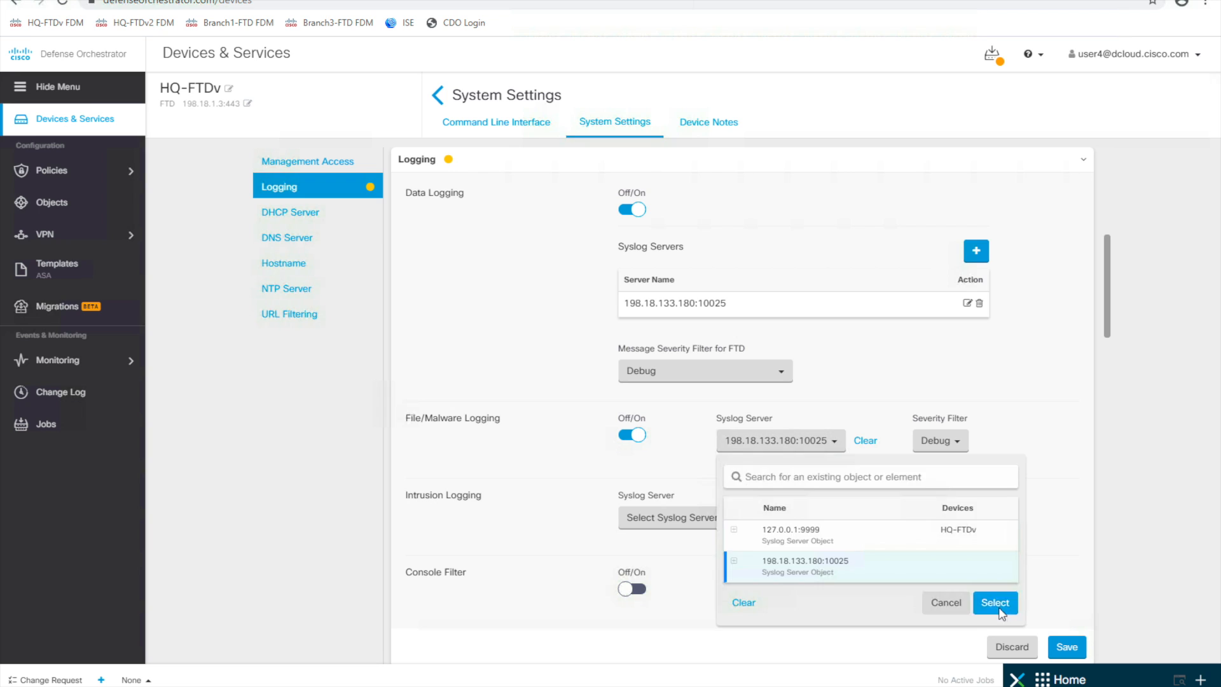
- Point Intrusion Logging to 198.18.133.180:10025 and save the logging settings
scroll(965, 498, down, 1)
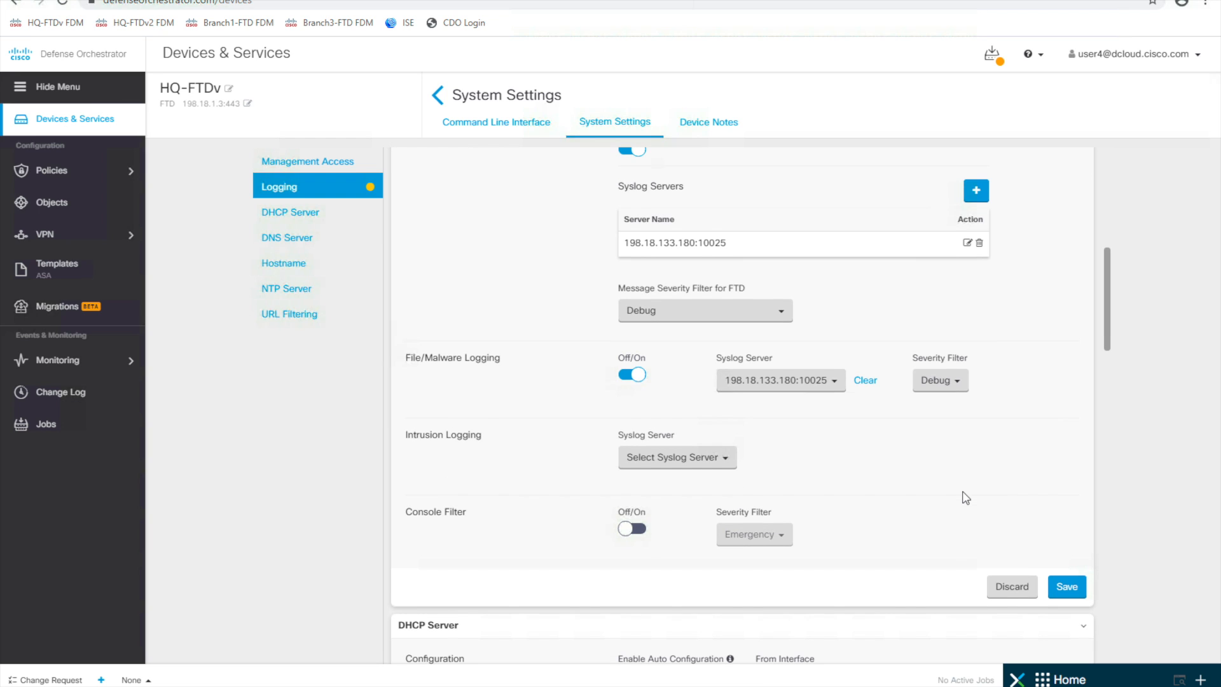
click(718, 462)
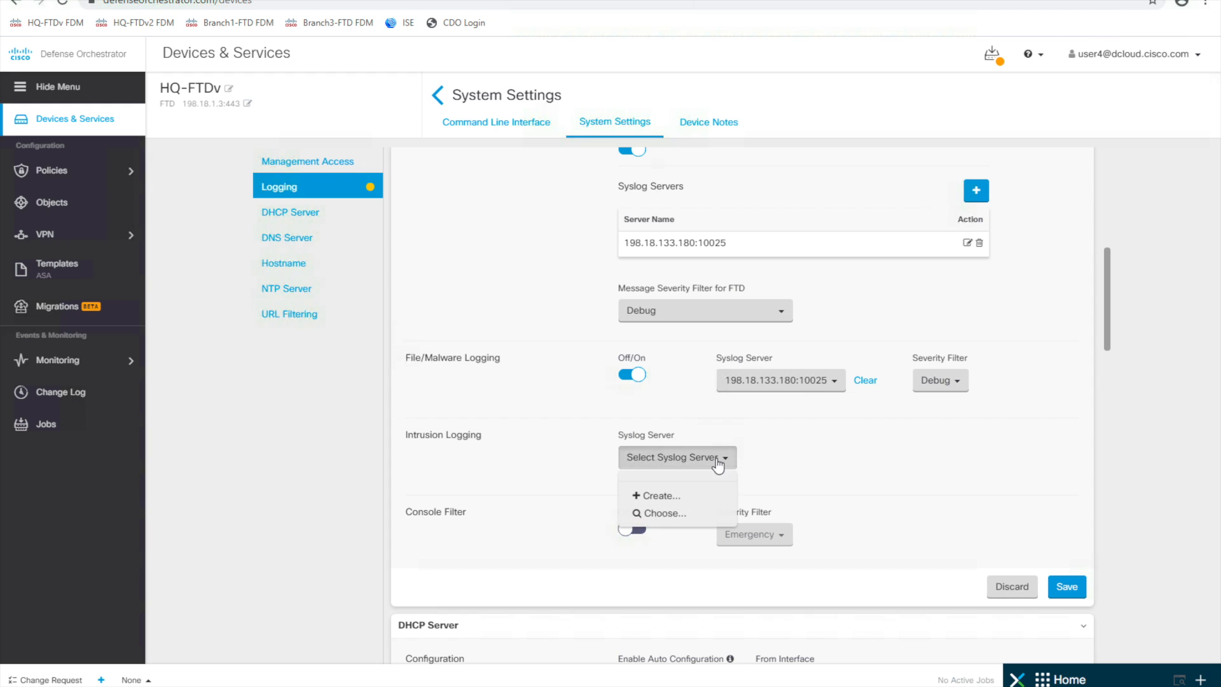
click(660, 515)
click(700, 591)
click(896, 620)
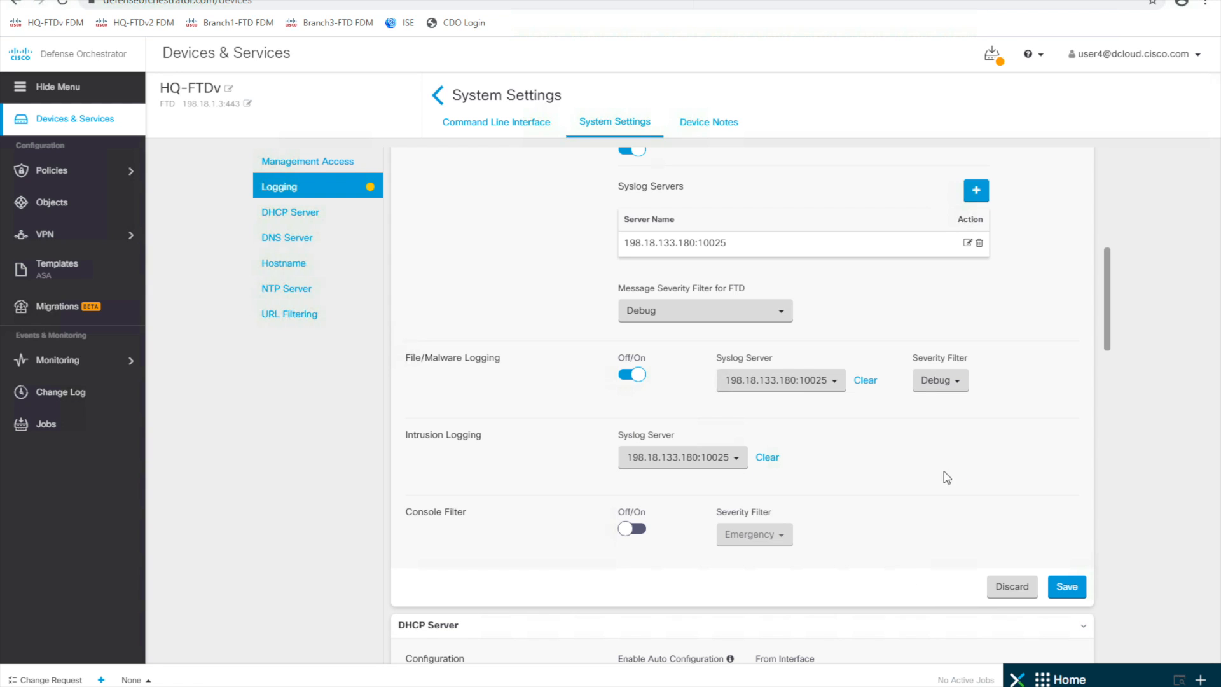
click(1065, 587)
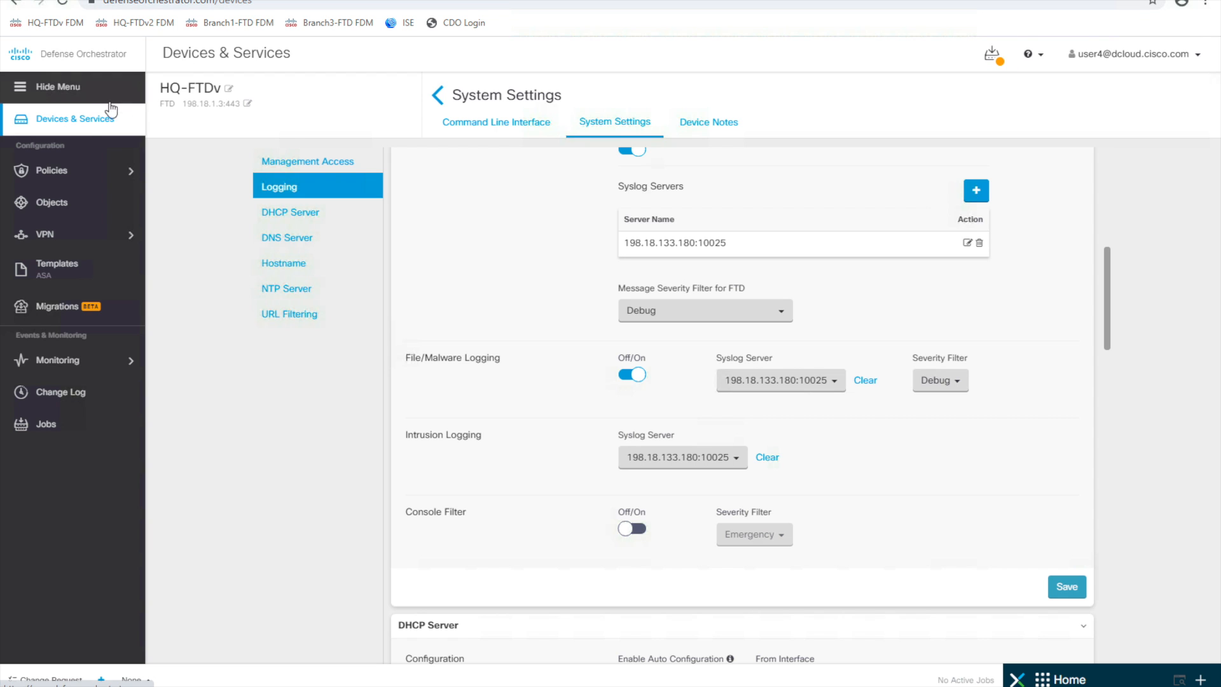
- Review HQ-FTDv's pending logging edits (new 198.18.133.180:10025 syslog object) and deploy them
click(65, 125)
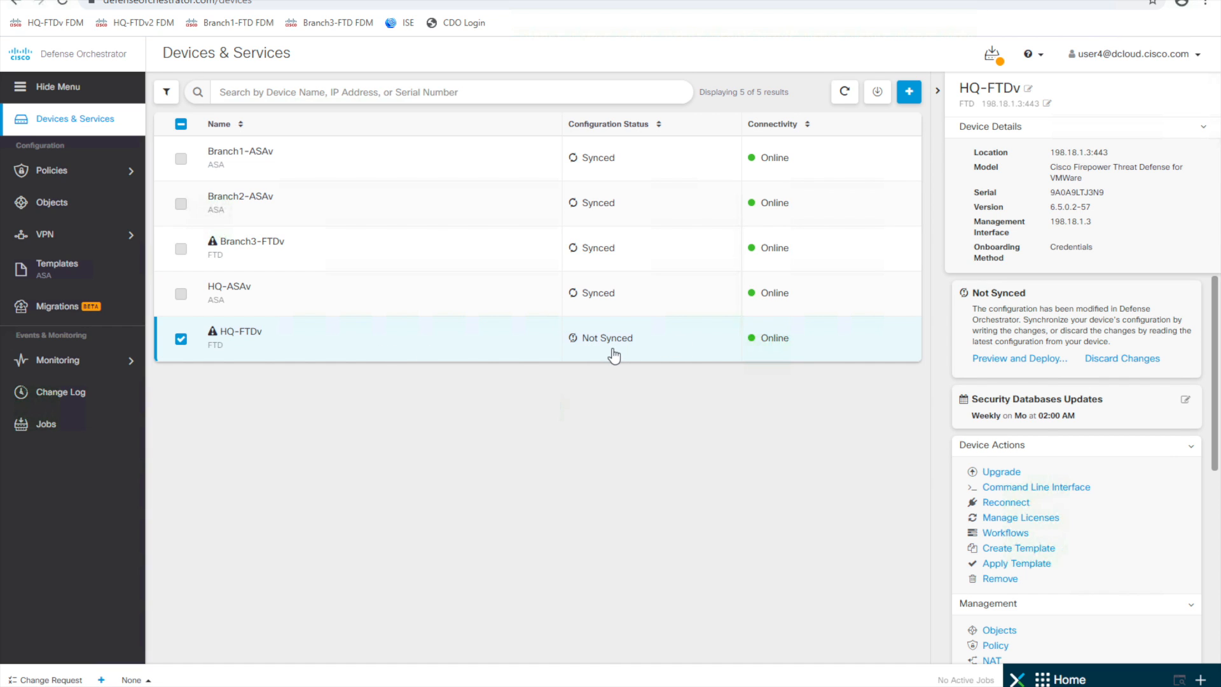
click(989, 61)
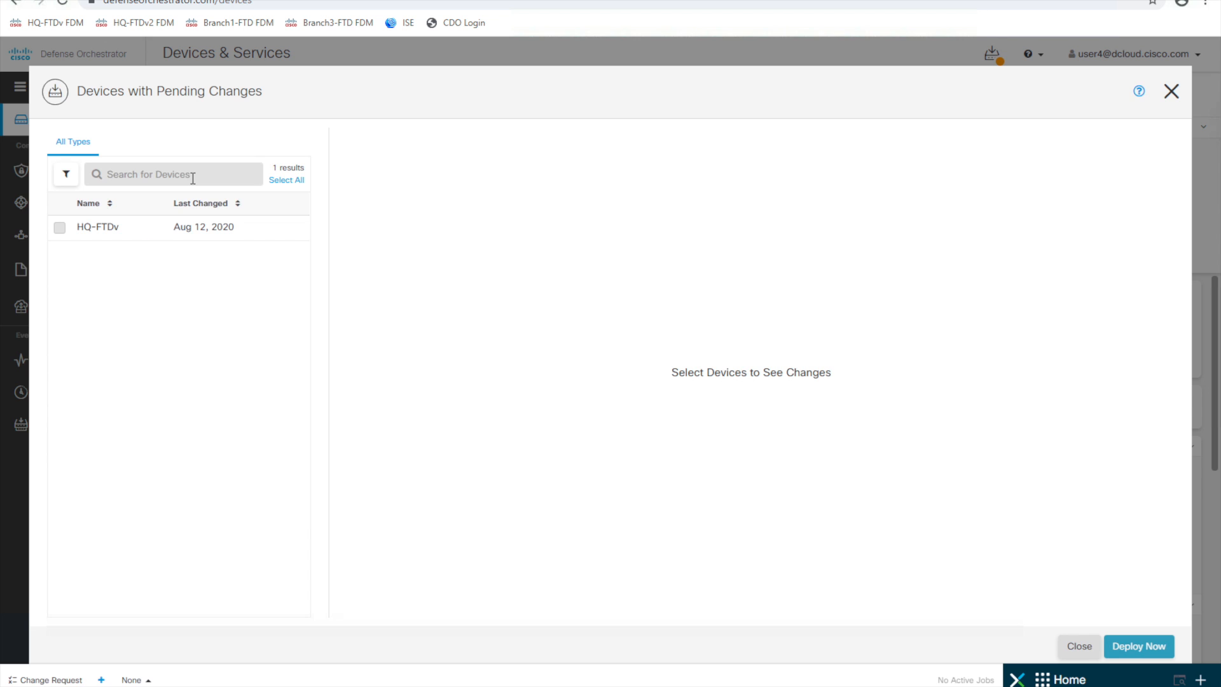
click(59, 230)
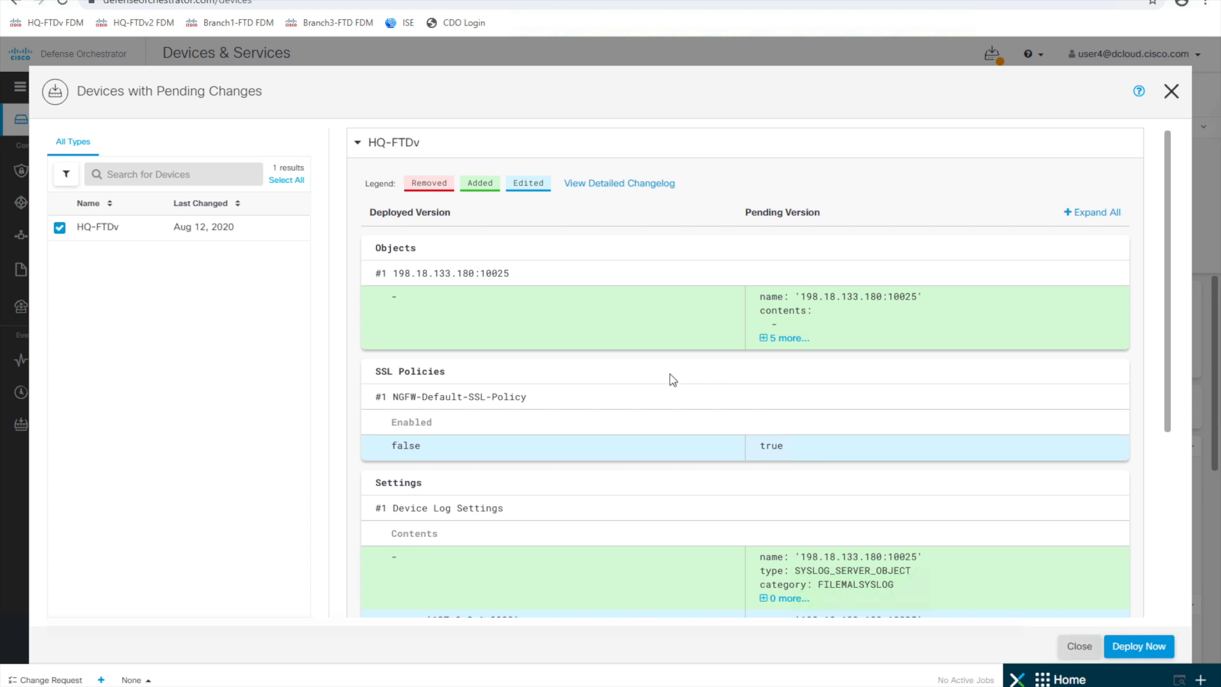
scroll(829, 473, down, 4)
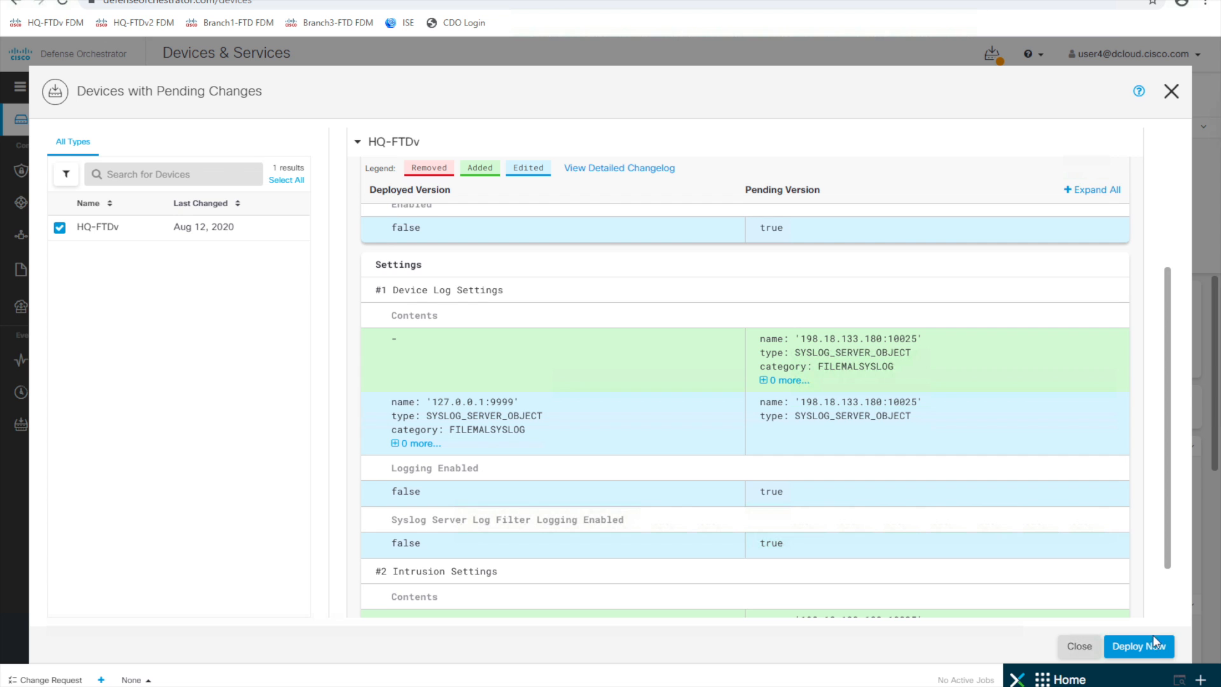
click(1152, 651)
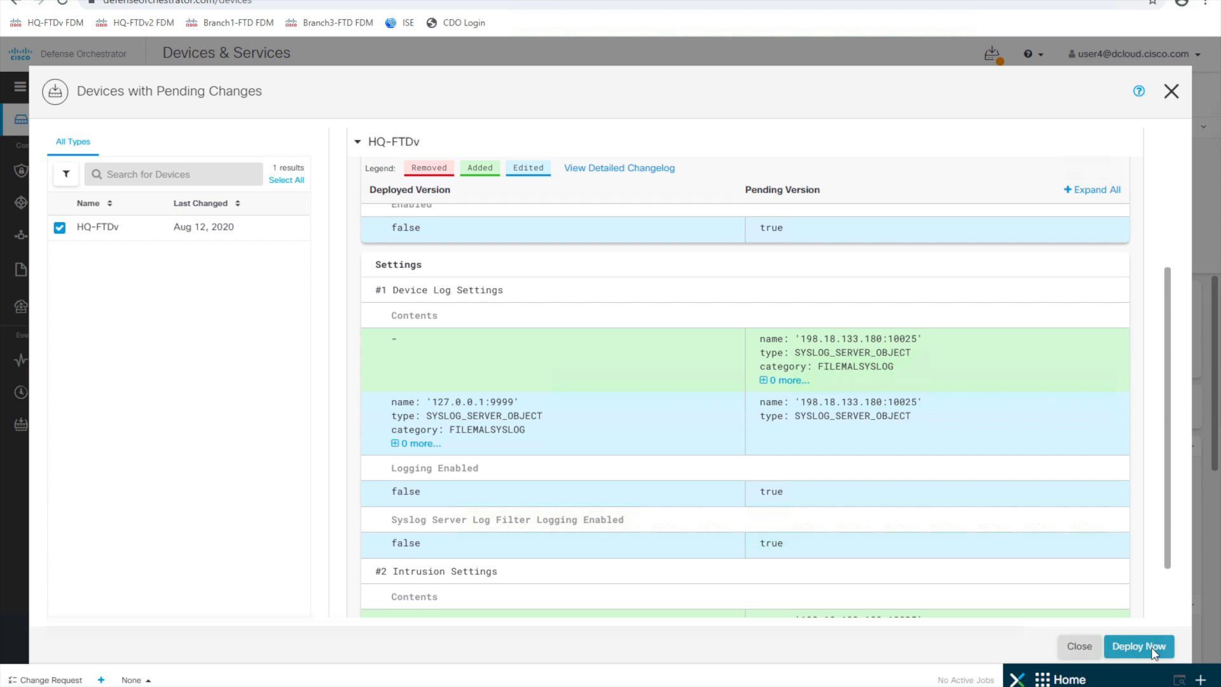